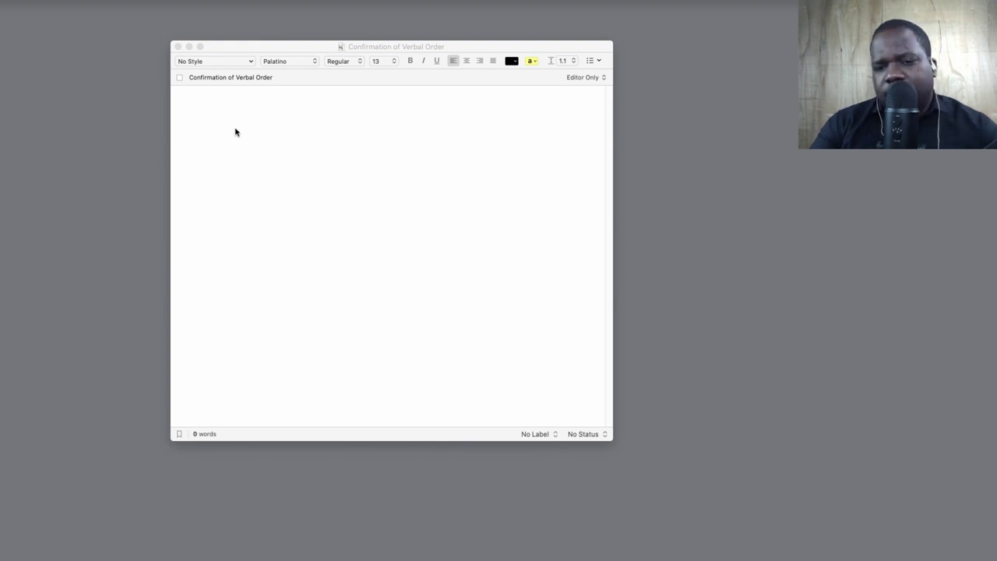
Show the Notes pane beneath the editor
click(571, 78)
click(571, 99)
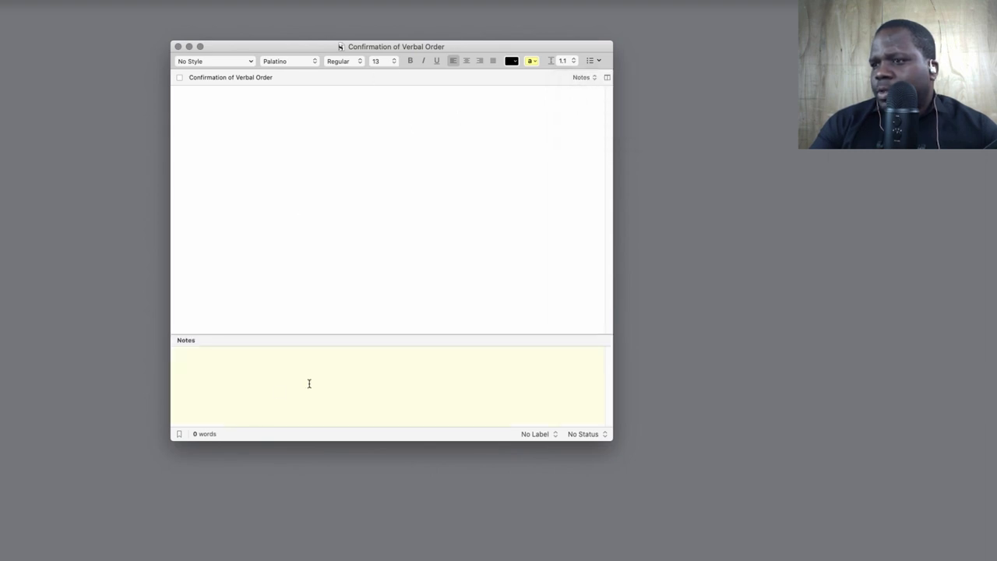
click(274, 391)
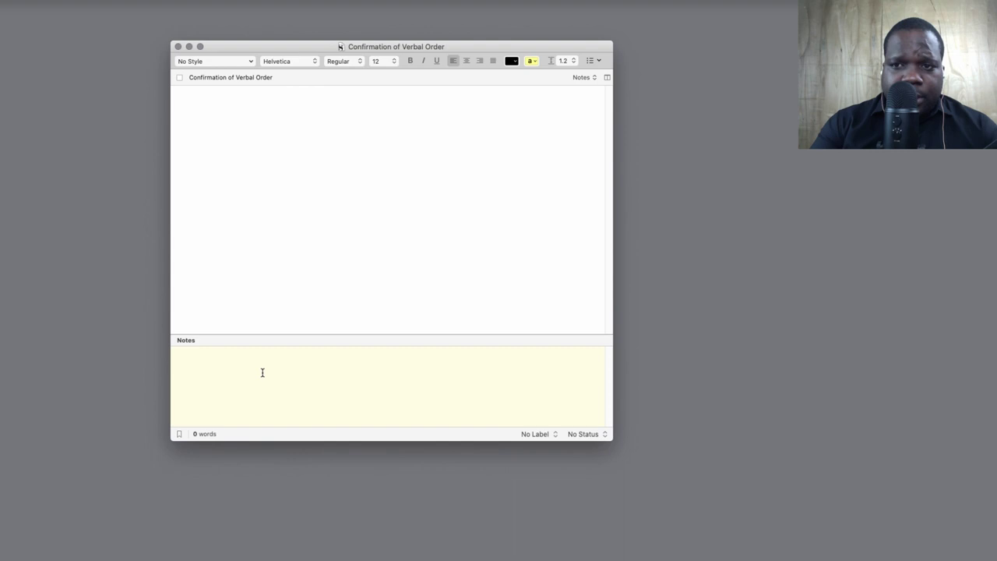
Type a 24 pt 'Subject:' heading at the top of the document, then turn on screen annotation
click(292, 183)
click(375, 62)
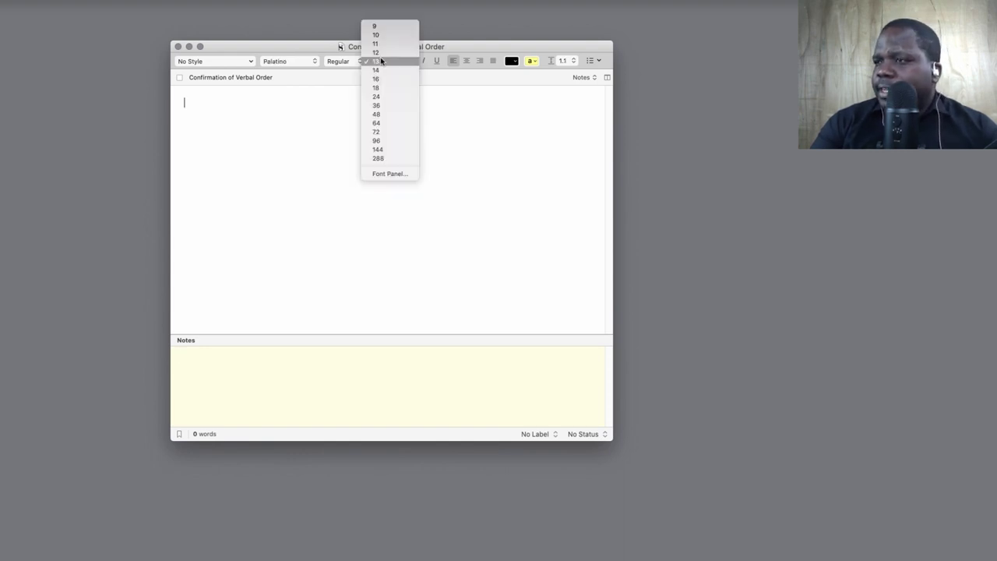
click(380, 97)
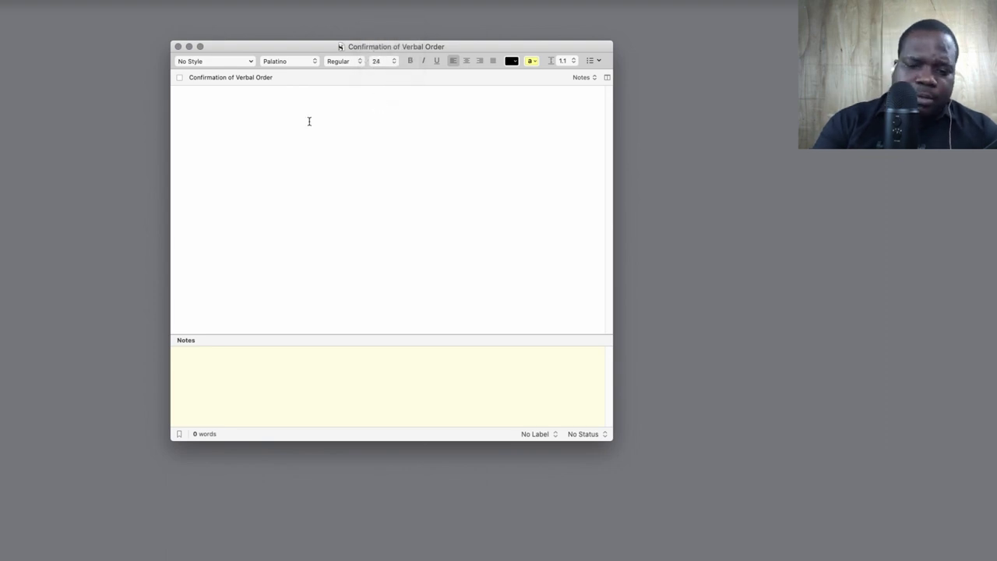
text(Subject)
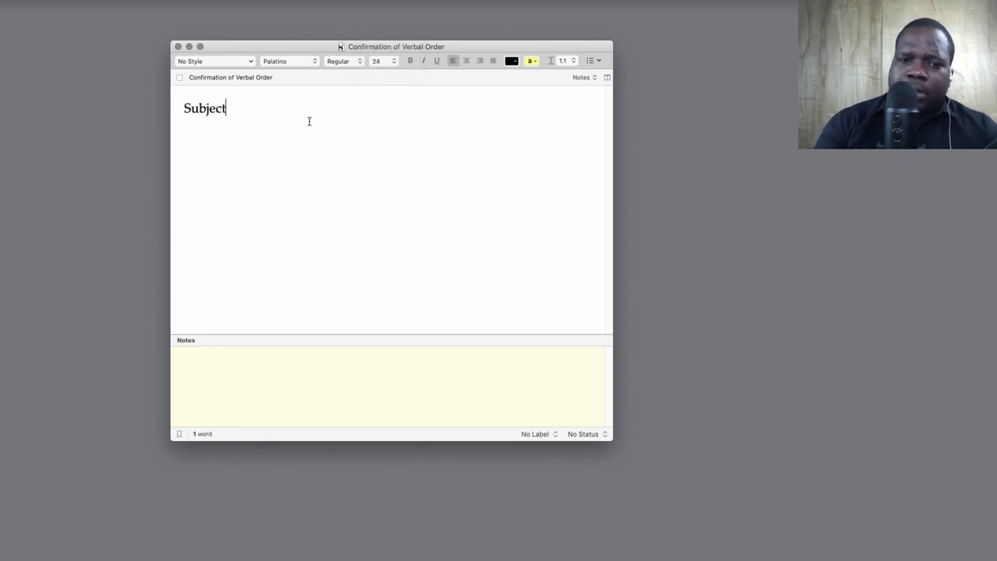
text(:)
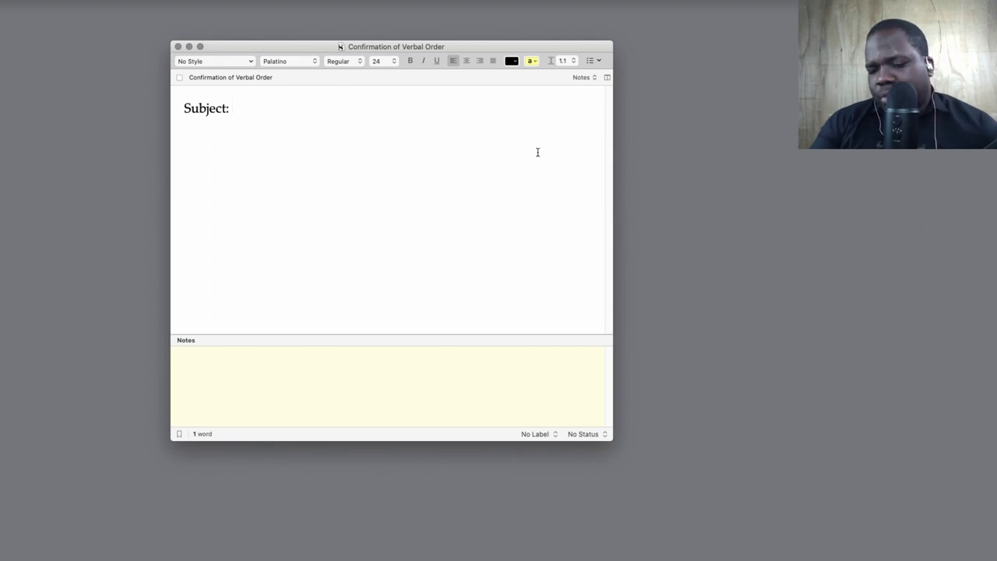
key(super+shift+a)
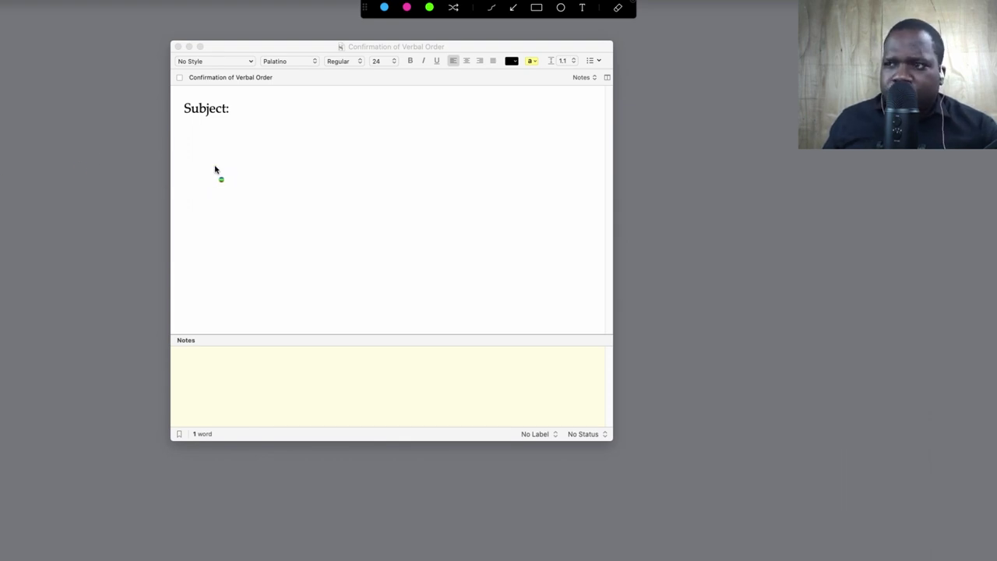
Sketch a pink stick figure with head, body, legs and arms over the page
drag(211, 158, 224, 157)
mouse_move(207, 195)
mouse_down()
mouse_move(146, 274)
mouse_move(236, 295)
mouse_up()
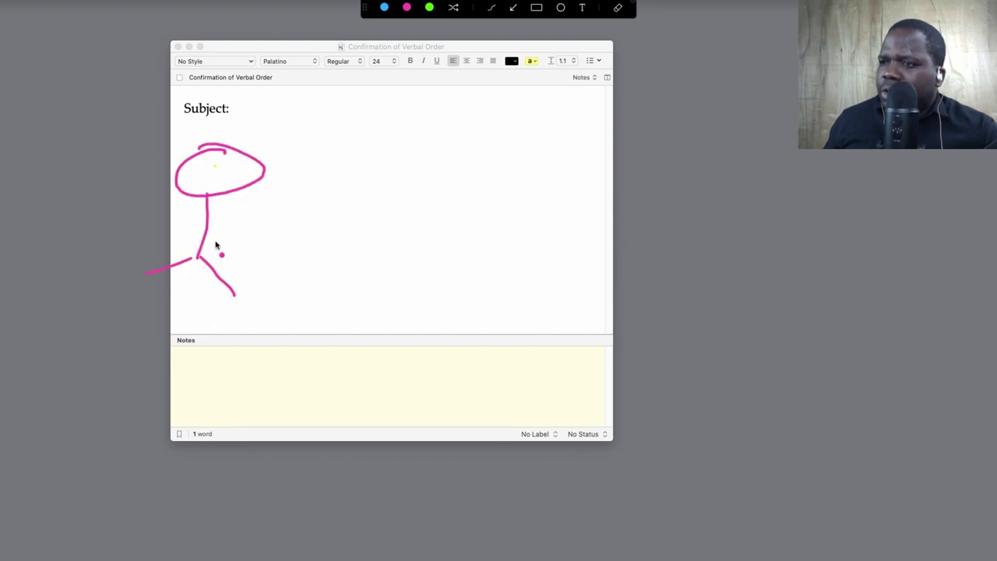
drag(201, 221, 156, 226)
drag(266, 215, 232, 225)
Draw a blue box with two scribbled lines to the right of the heading
key(r)
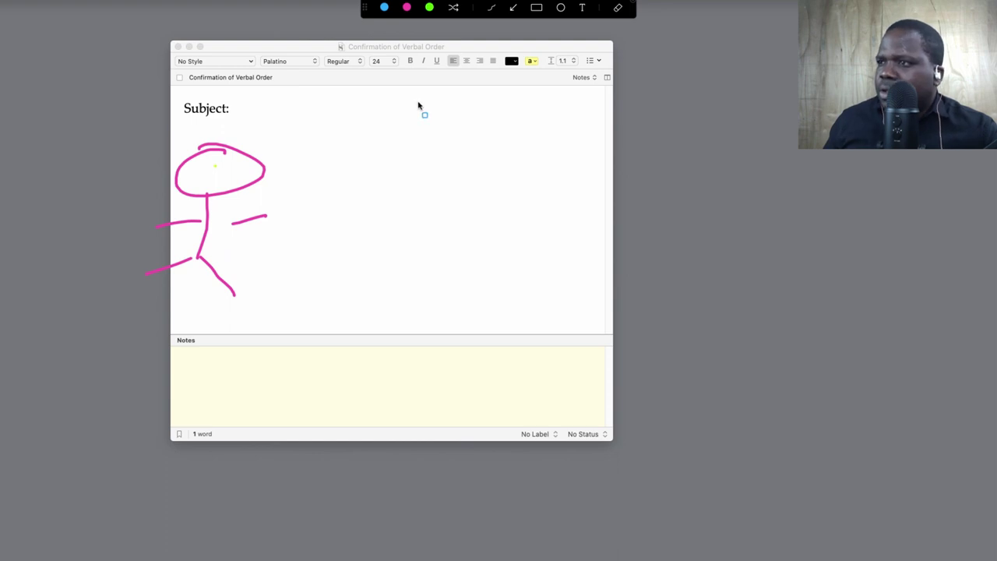
drag(410, 103, 502, 182)
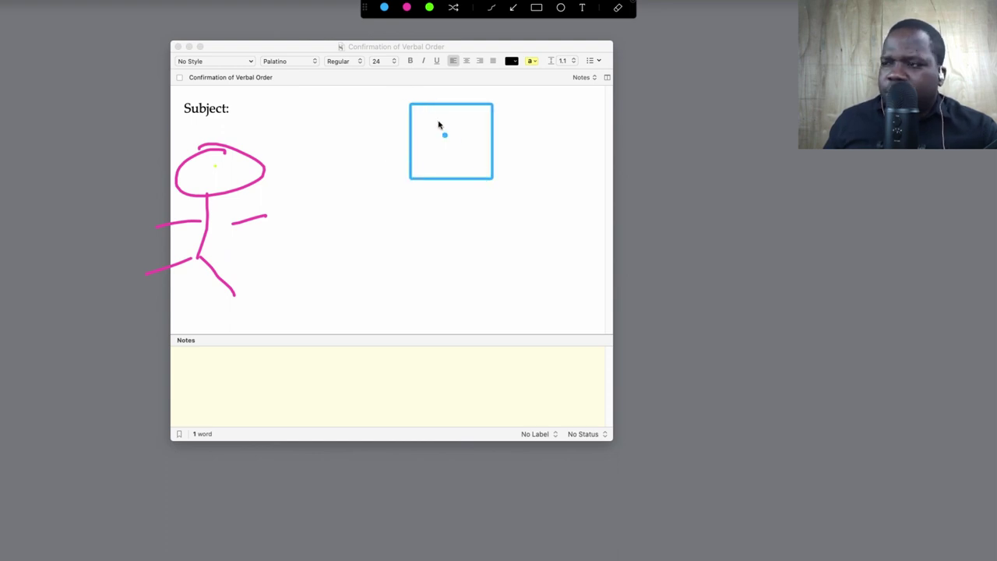
drag(441, 122, 492, 123)
drag(419, 142, 472, 145)
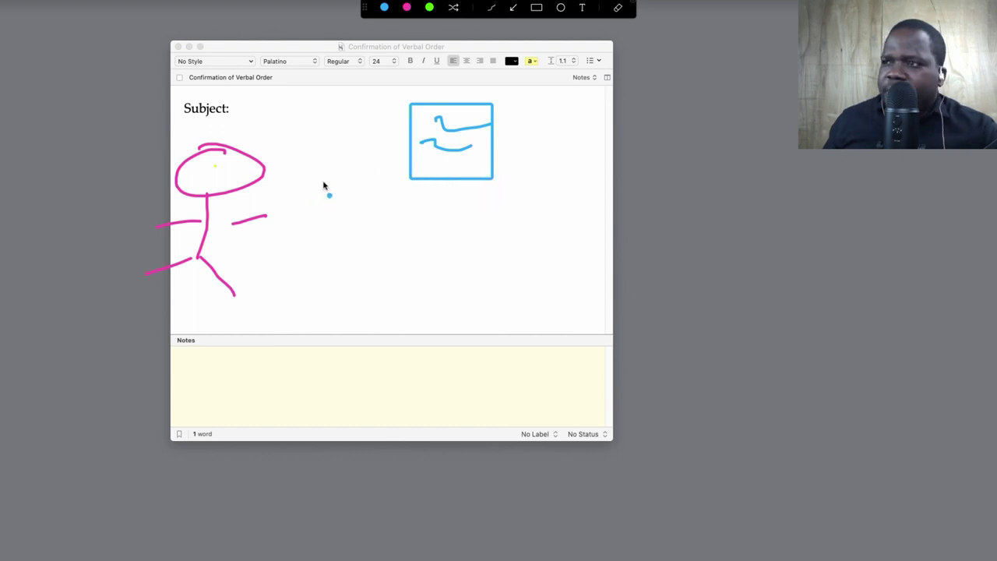
Draw a pink arrow pointing toward the blue box, then return to blue
key(2)
mouse_move(294, 196)
mouse_down()
mouse_move(369, 163)
mouse_move(392, 168)
mouse_move(289, 244)
mouse_move(276, 242)
mouse_up()
key(1)
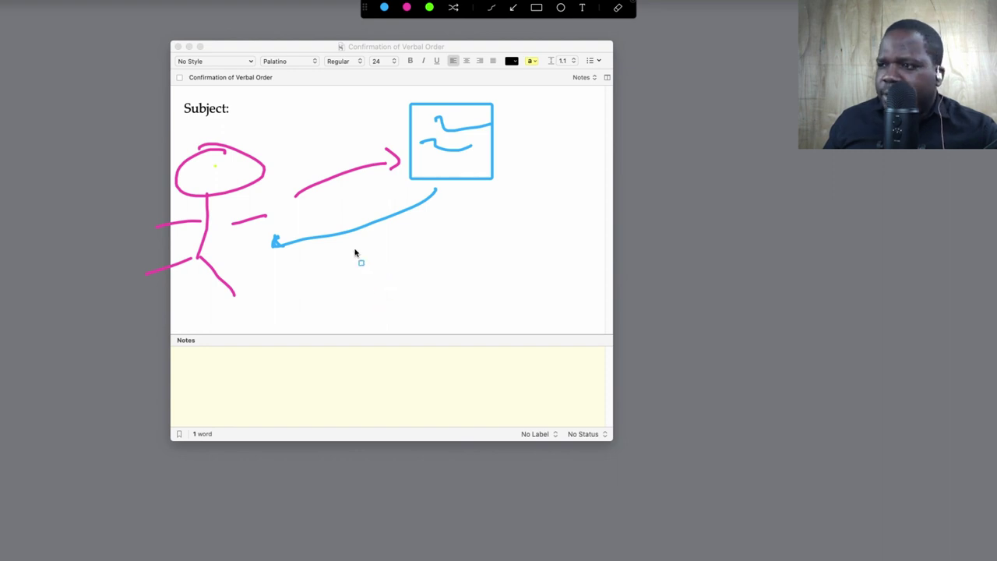
Draw a tall blue box with three scribbled lines and a blue arrow pointing at it
mouse_move(355, 248)
mouse_down()
mouse_move(349, 279)
mouse_move(416, 356)
mouse_up()
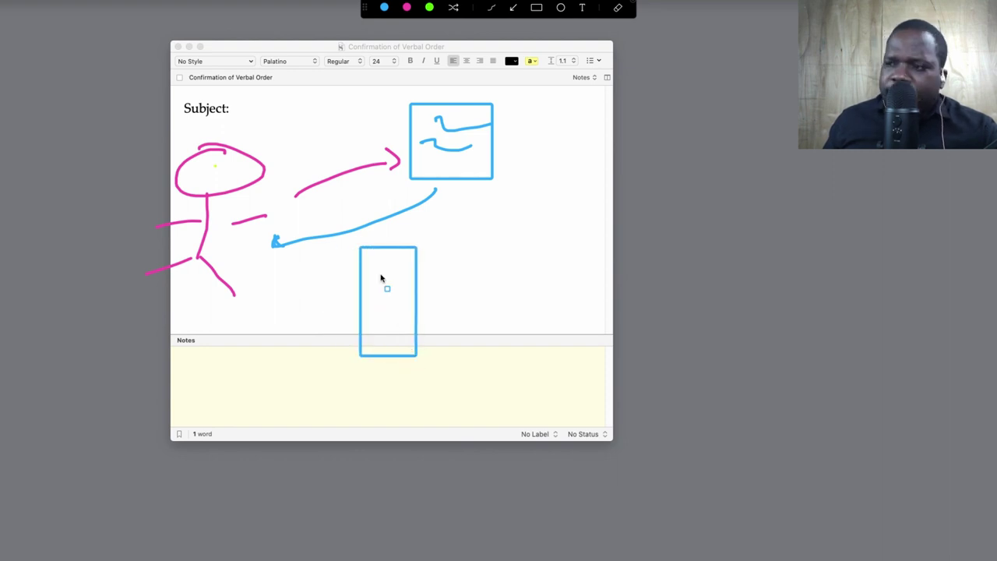
drag(369, 271, 413, 265)
drag(362, 296, 406, 289)
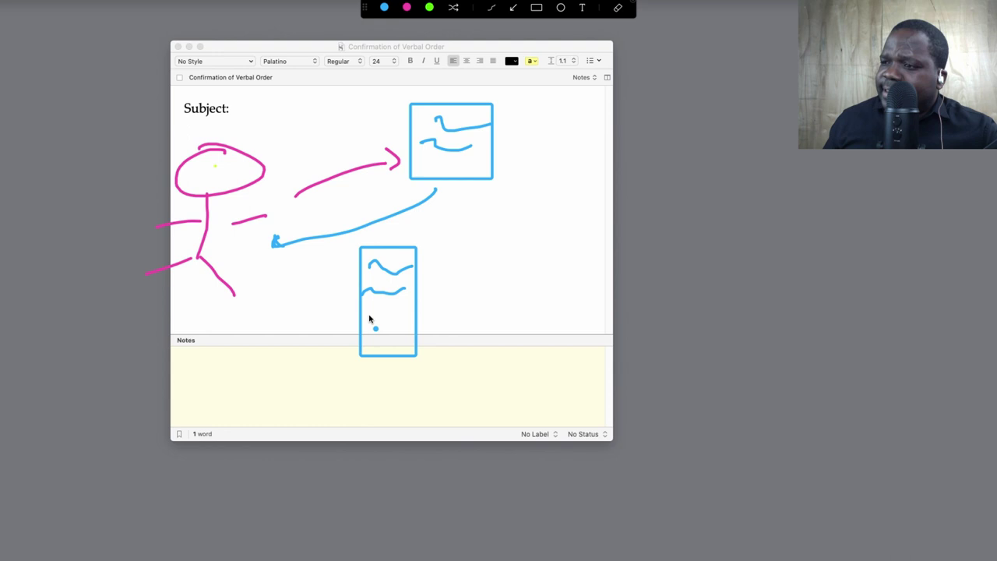
drag(368, 317, 395, 316)
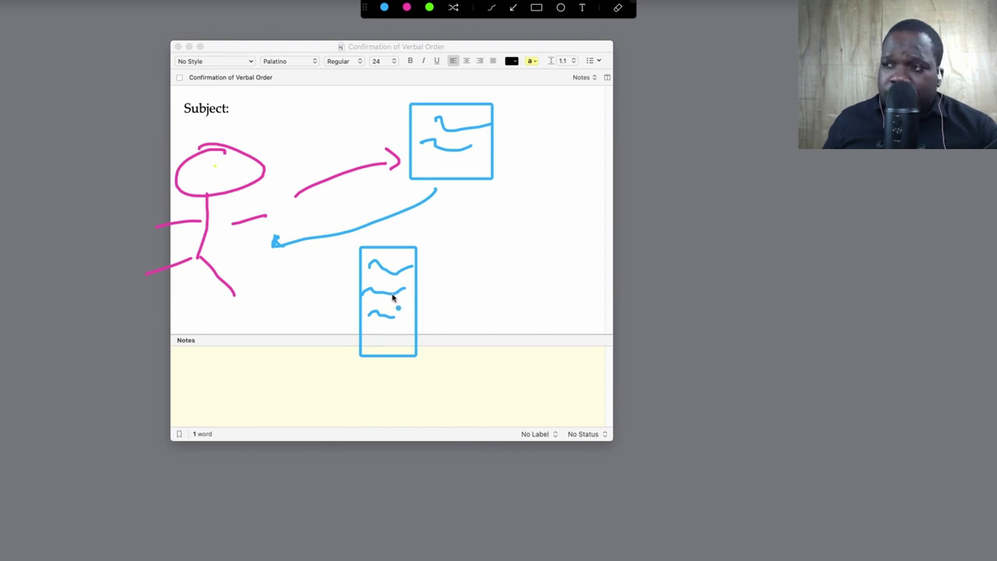
drag(454, 233, 427, 260)
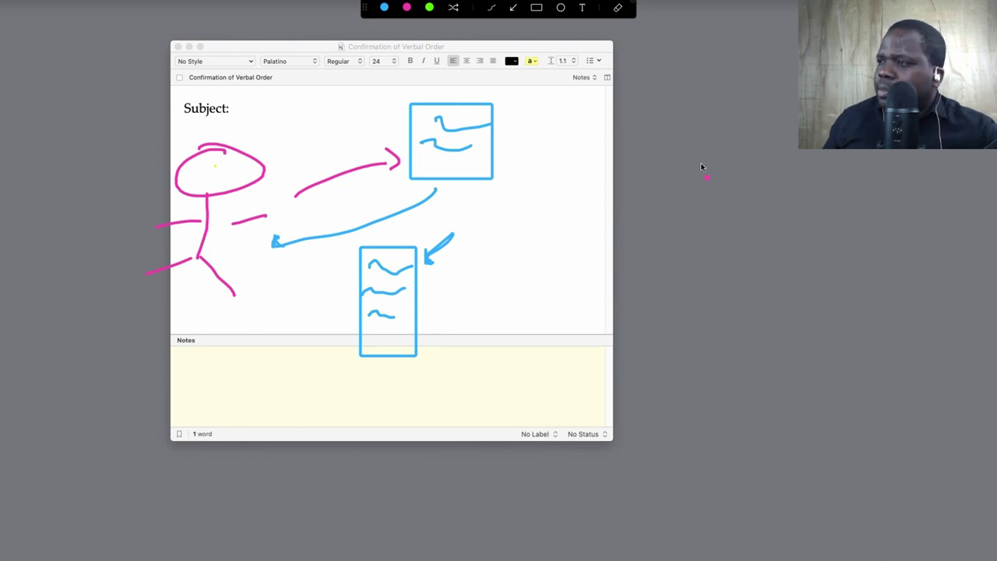
Sketch a second pink stick figure to the right of the window
mouse_move(705, 162)
mouse_down()
mouse_move(717, 201)
mouse_move(693, 177)
mouse_up()
mouse_move(695, 221)
mouse_down()
mouse_move(643, 268)
mouse_move(696, 287)
mouse_up()
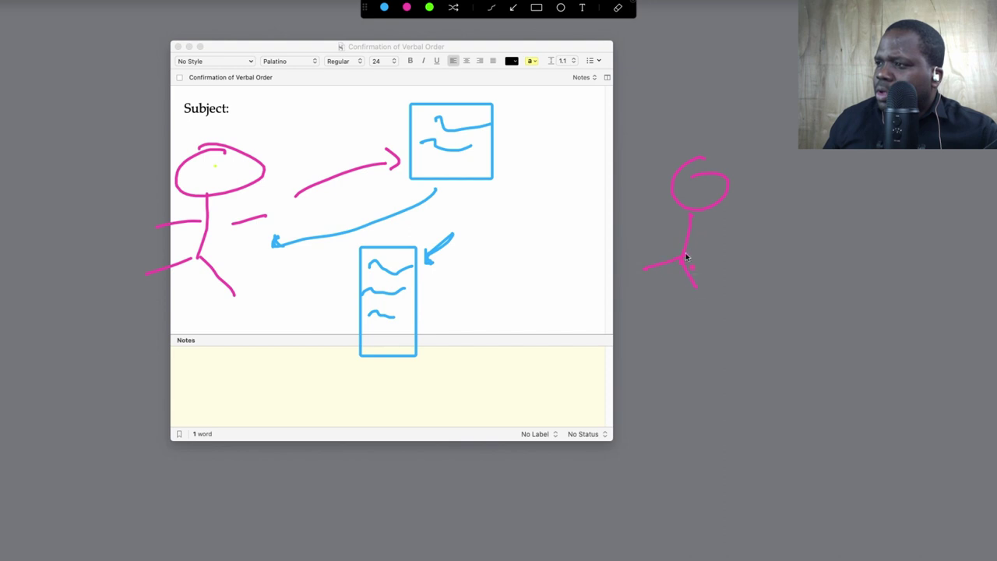
drag(649, 229, 732, 229)
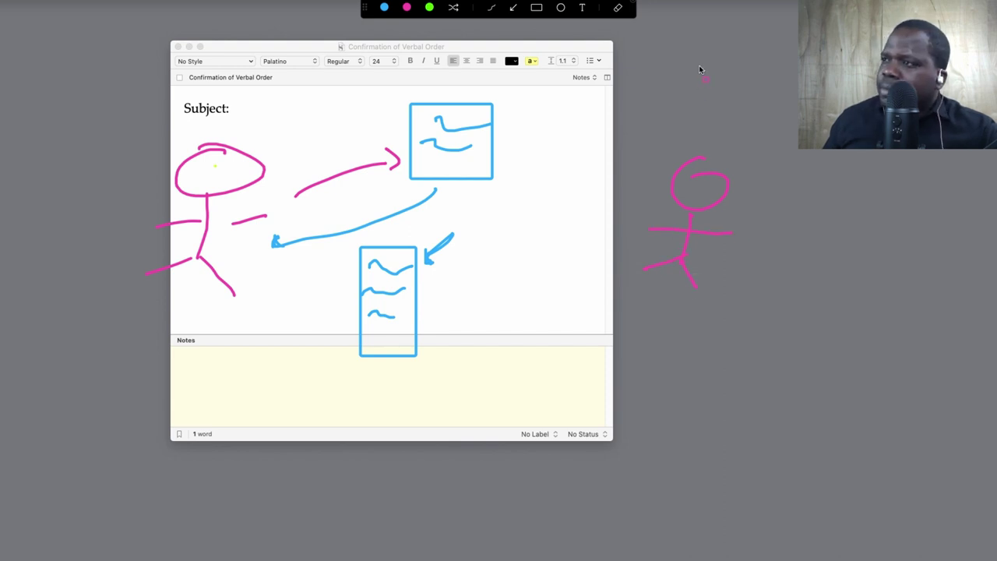
Draw a pink capped box above the figure and a green capped box at the lower right
mouse_move(679, 61)
mouse_down()
mouse_move(660, 93)
mouse_move(728, 129)
mouse_up()
drag(710, 32, 727, 61)
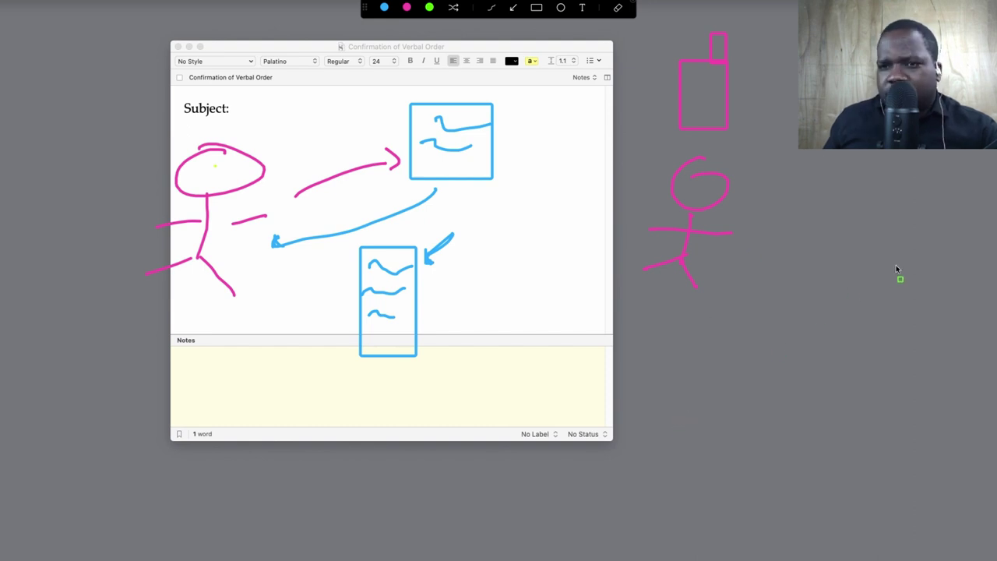
mouse_move(873, 265)
mouse_down()
mouse_move(883, 327)
mouse_move(920, 356)
mouse_up()
drag(900, 237, 914, 262)
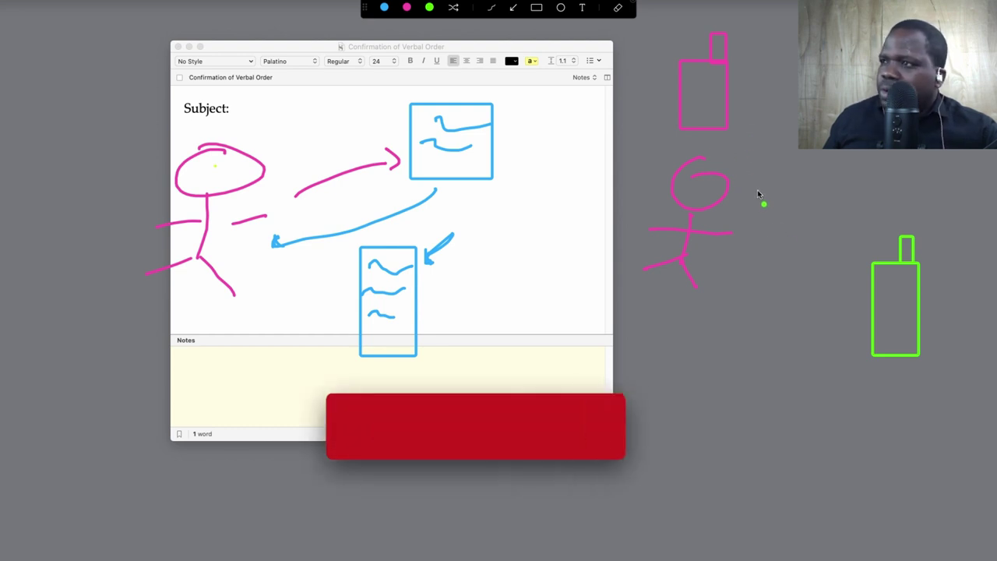
Link the pink and green boxes with arrows and draw a tall green box with a hook and dots
mouse_move(729, 114)
mouse_down()
mouse_move(776, 171)
mouse_move(836, 278)
mouse_move(857, 277)
mouse_up()
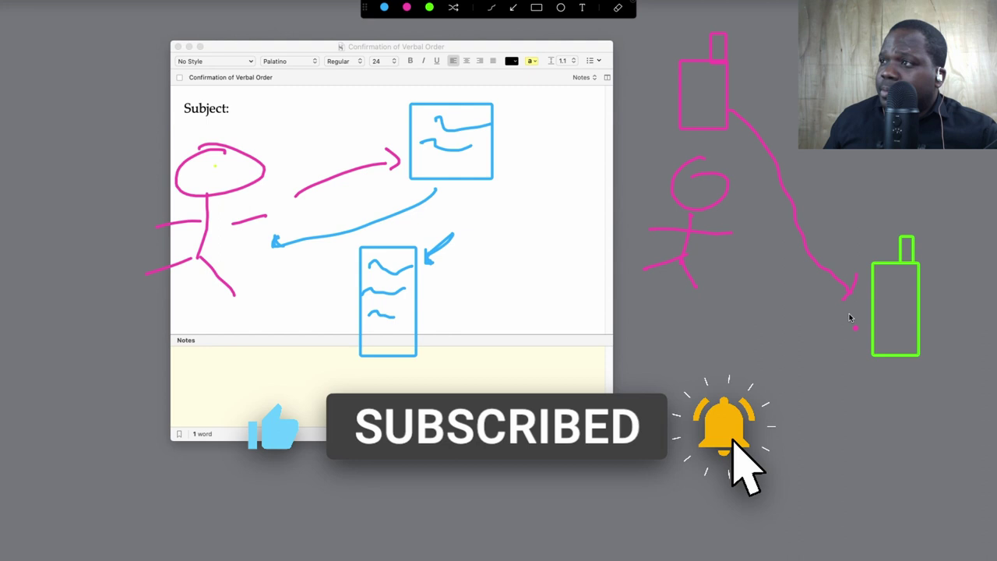
mouse_move(860, 330)
mouse_down()
mouse_move(752, 214)
mouse_move(719, 138)
mouse_move(728, 134)
mouse_up()
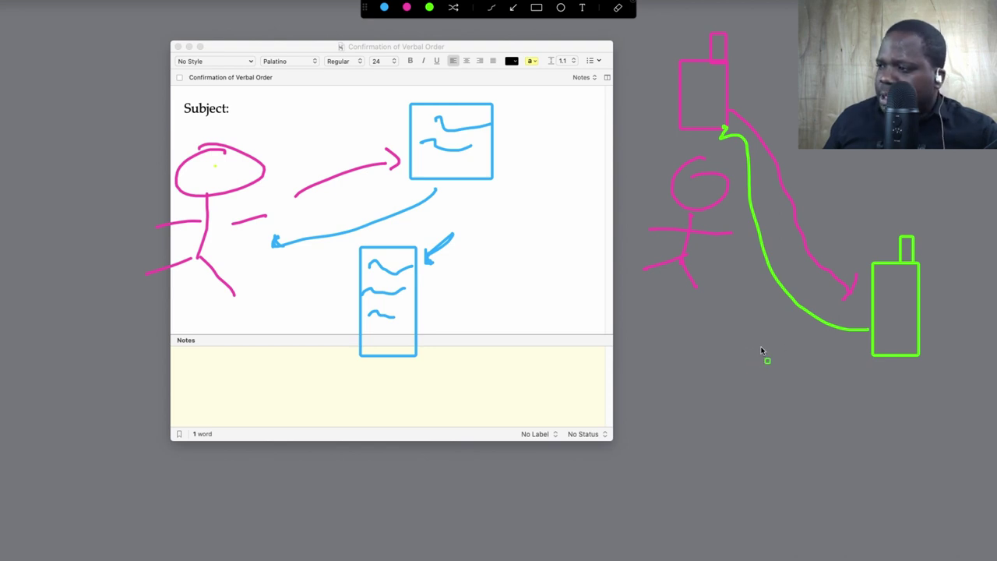
mouse_move(746, 324)
mouse_down()
mouse_move(790, 342)
mouse_move(796, 444)
mouse_up()
drag(754, 343, 786, 343)
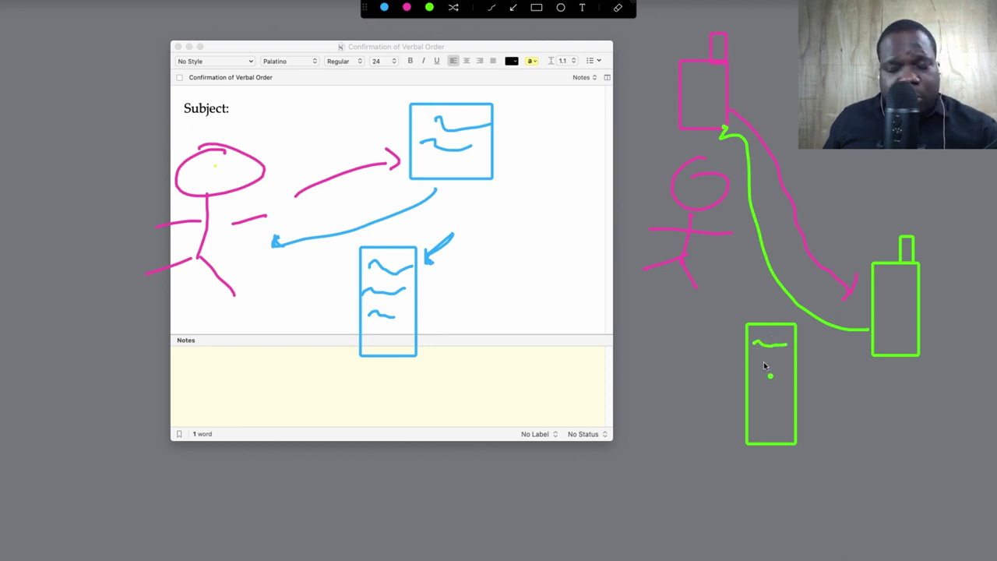
drag(758, 369, 785, 378)
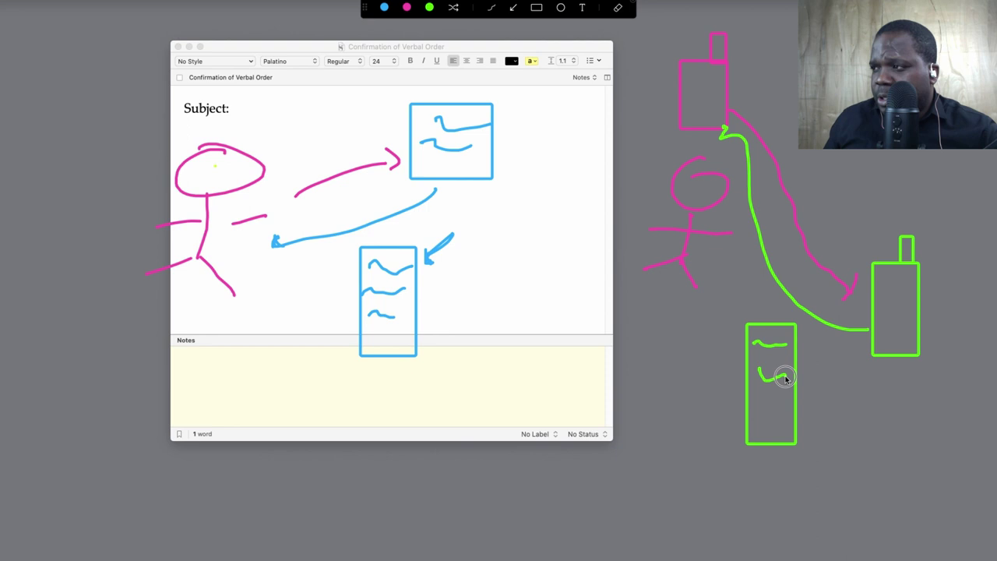
click(775, 399)
click(772, 415)
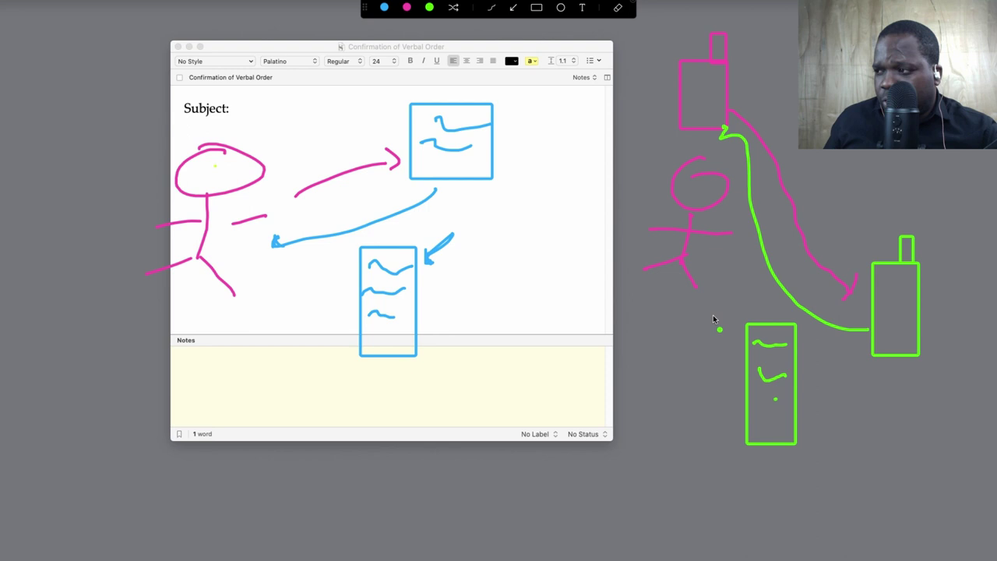
drag(722, 323, 737, 329)
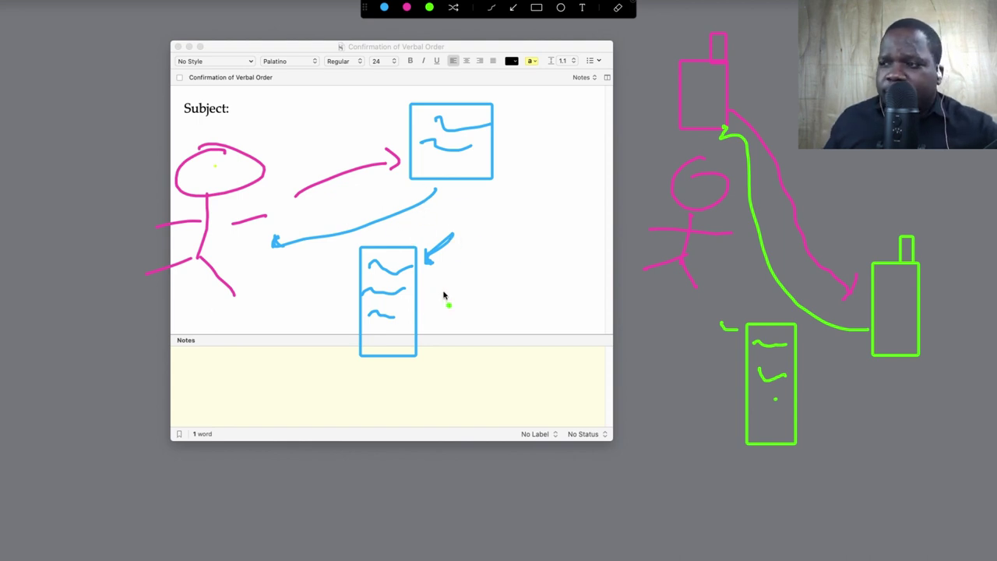
Circle two spots in green, then clear all annotations and exit annotation mode
drag(441, 295, 452, 282)
drag(846, 363, 849, 361)
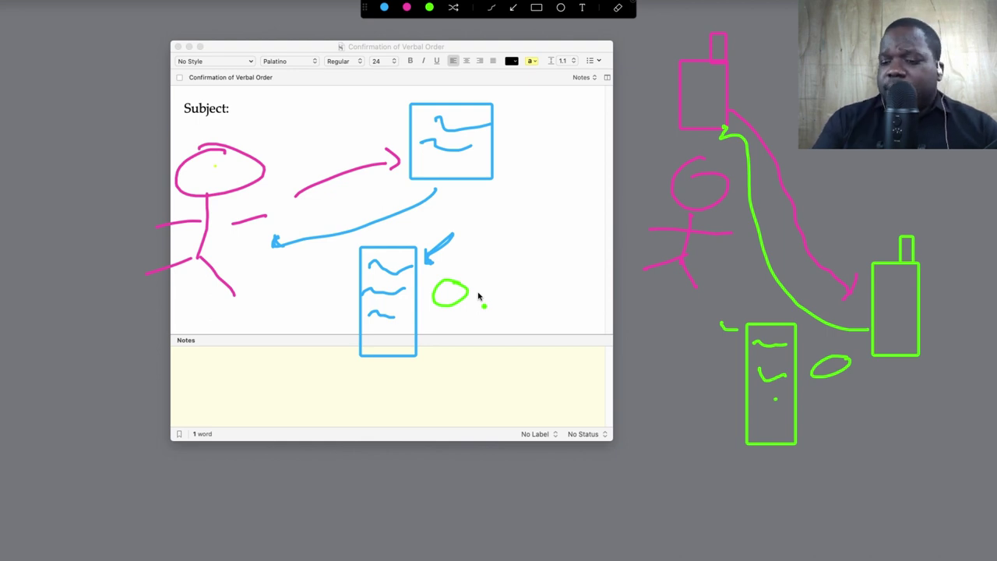
key(Escape)
Type 'Confirmation of verbal order' after the 'Subject:' label
click(318, 156)
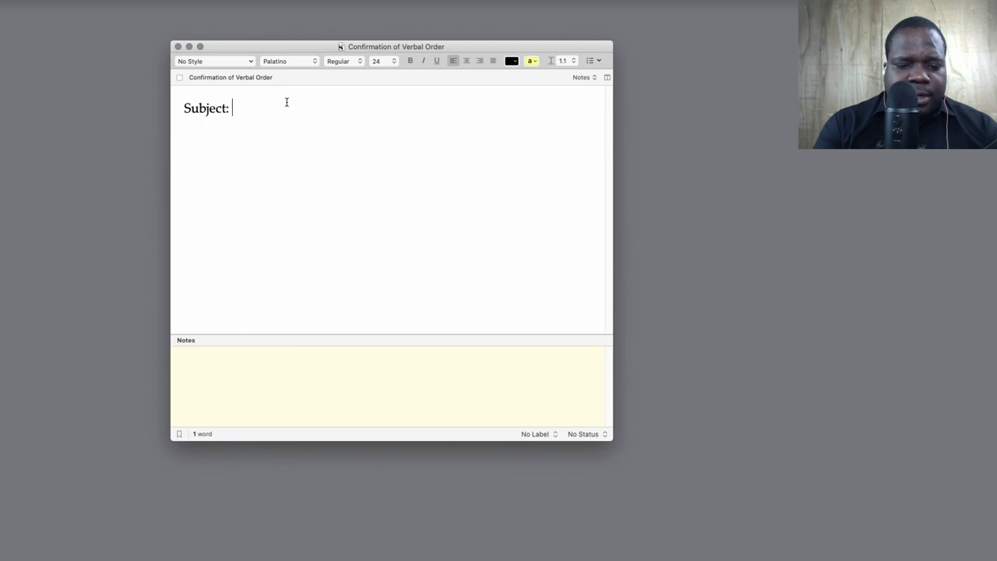
text(C)
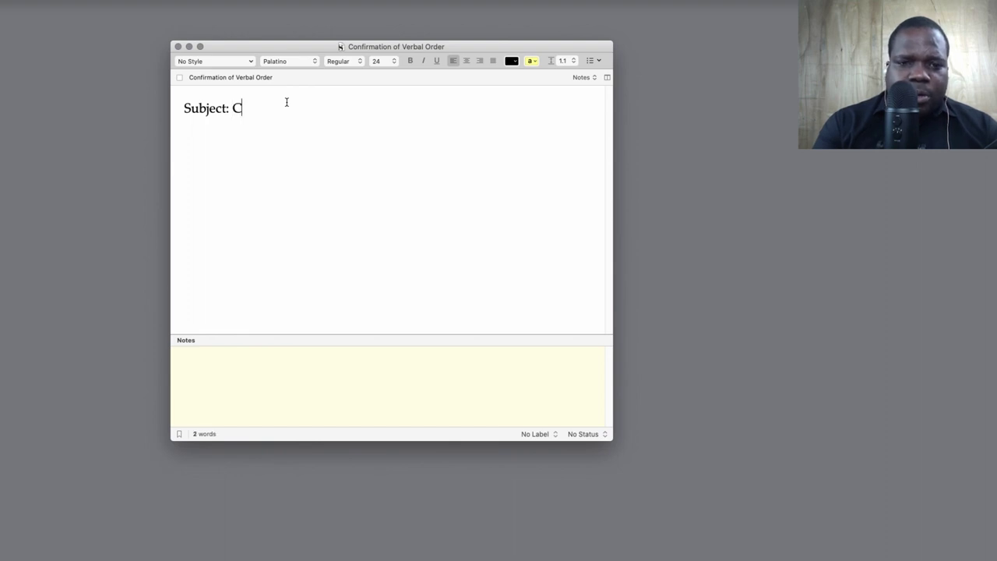
text(onfirma)
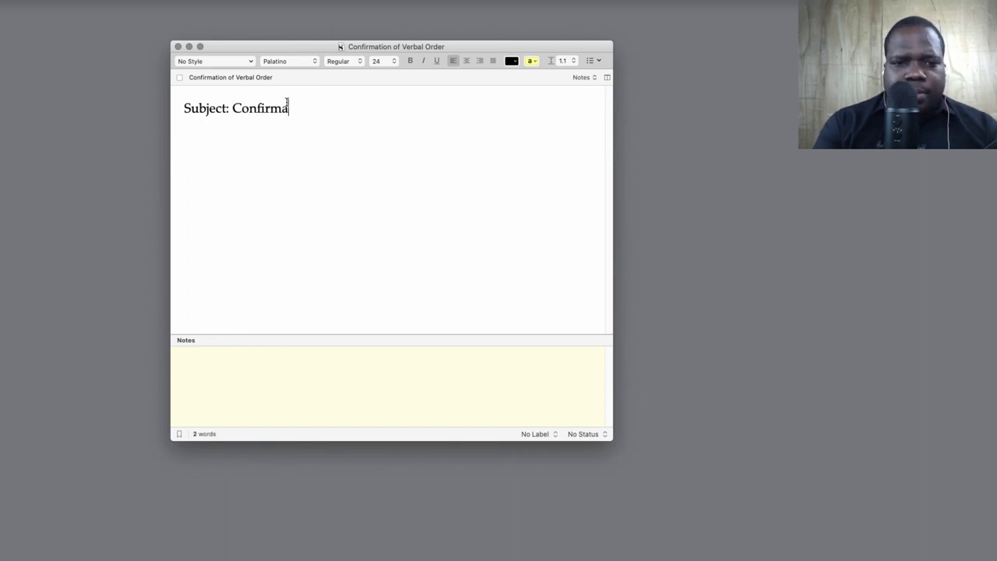
text(tion of verbal)
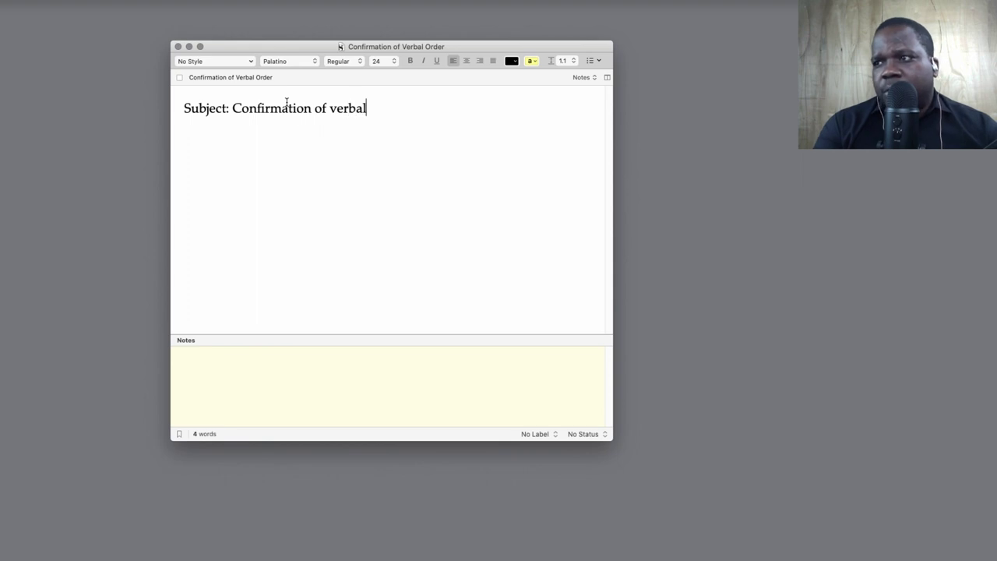
text( order)
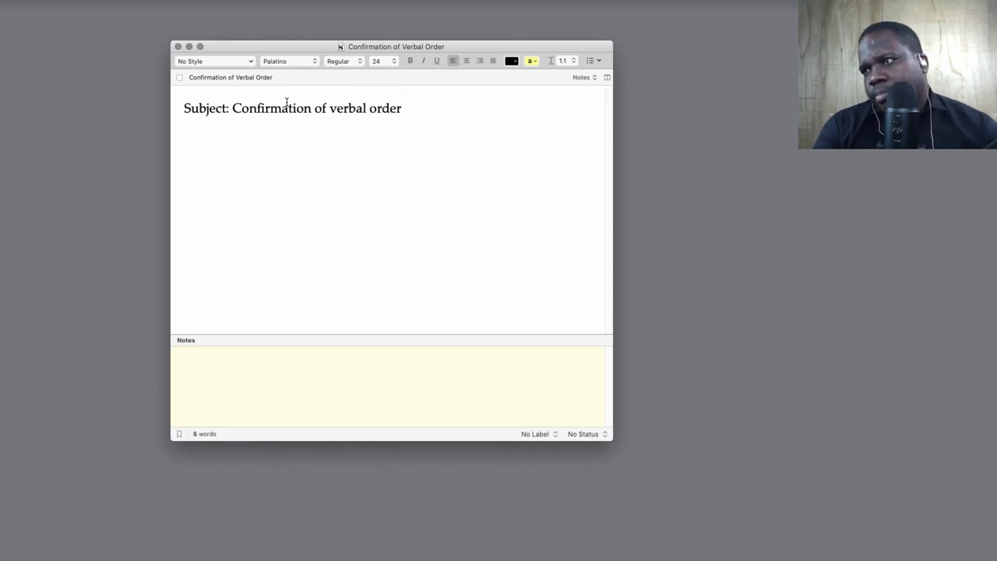
Write the note '- CONFIRMATION OF VERBAL ORDER — You can do it like this. But it is not necessary'
click(236, 378)
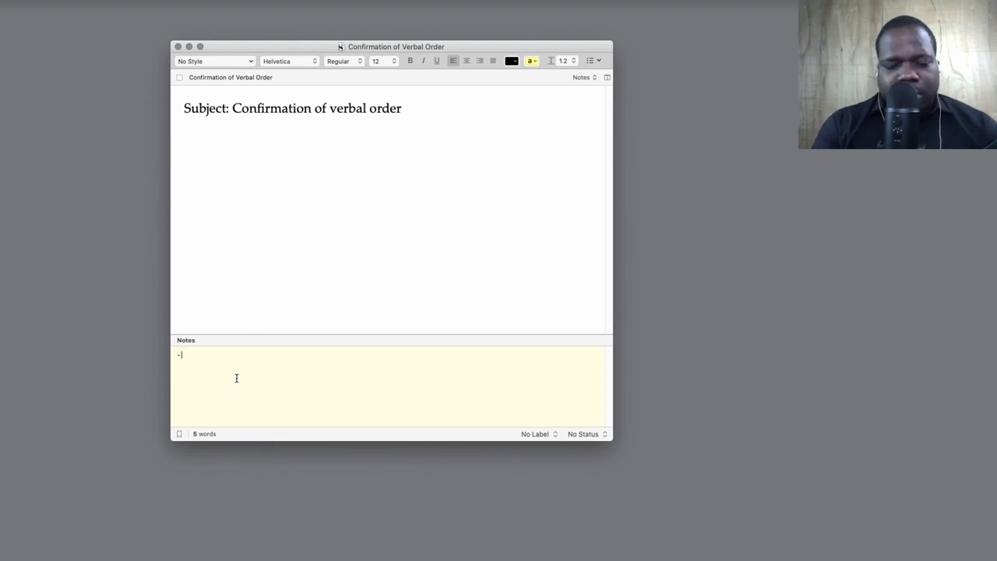
text(- )
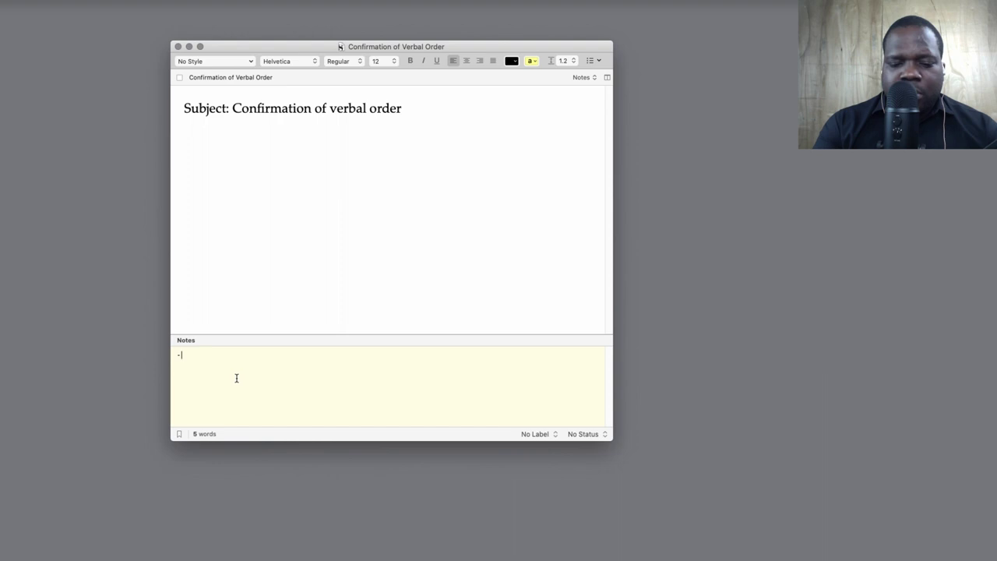
text(CONFIRMA)
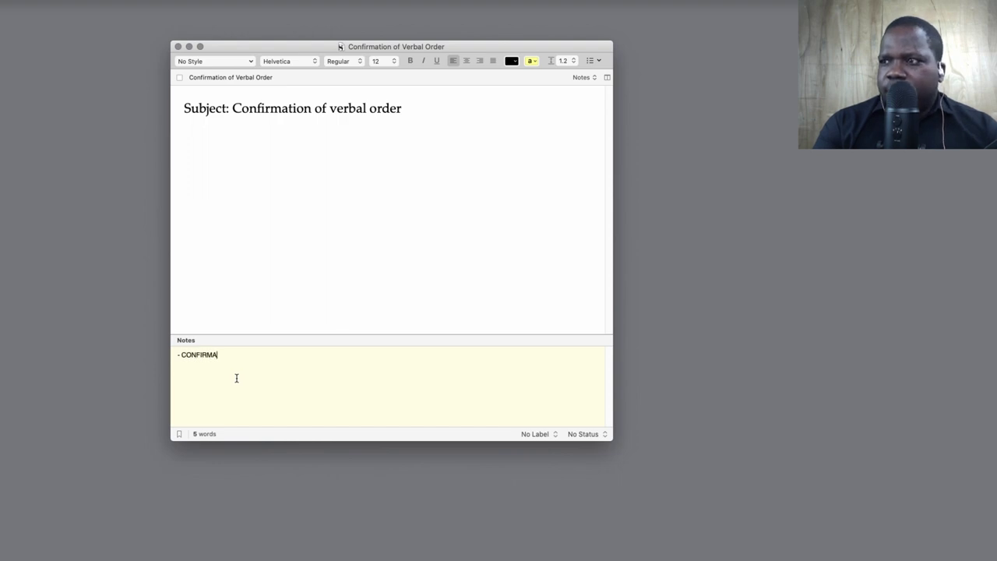
text(TION OF)
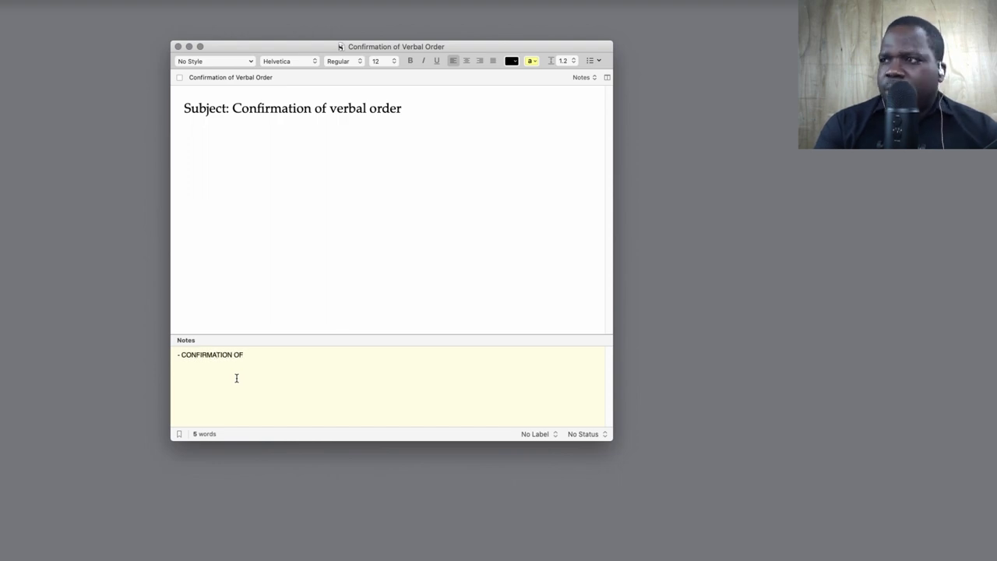
text( VERBAL ORD)
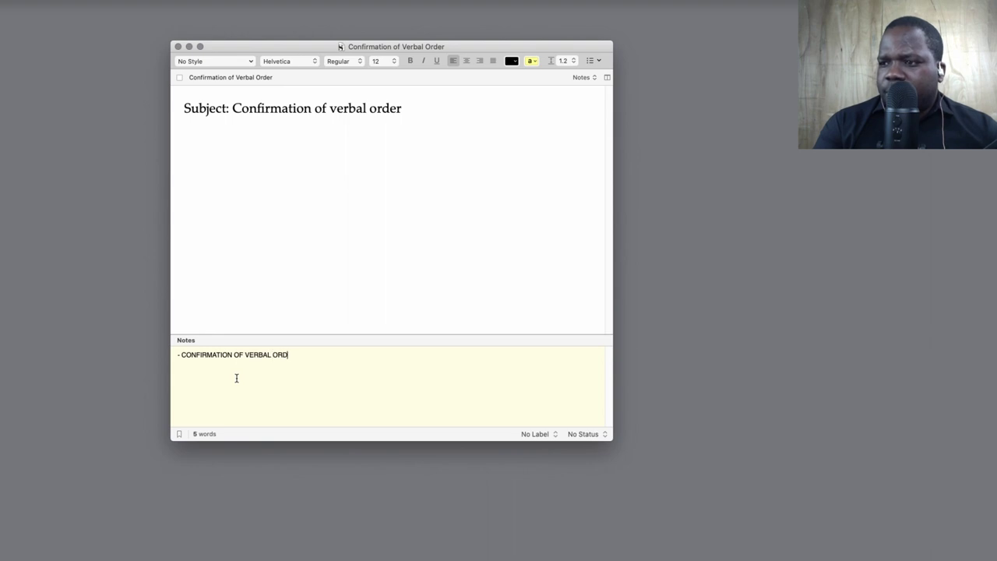
text(ER)
text( --> T)
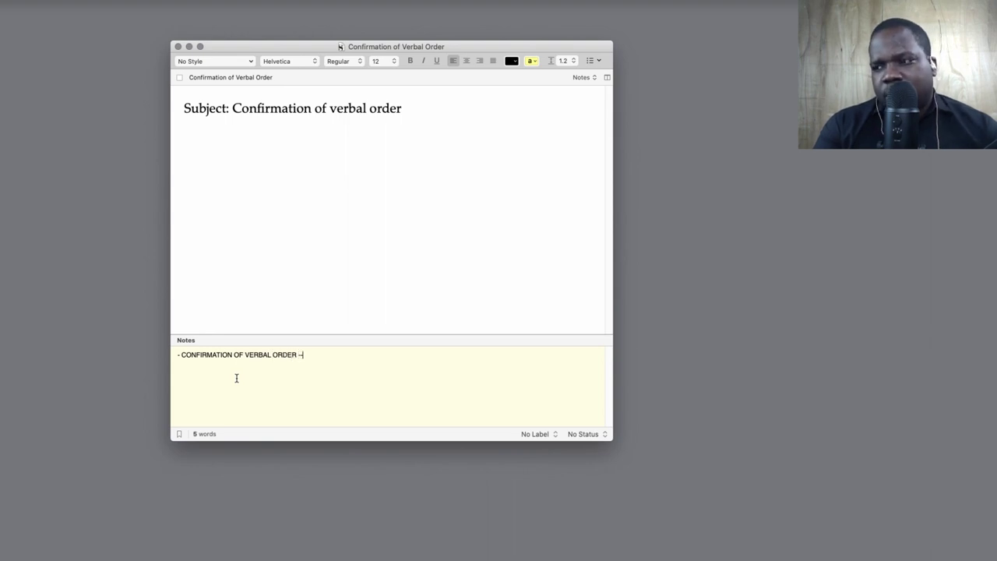
text(O)
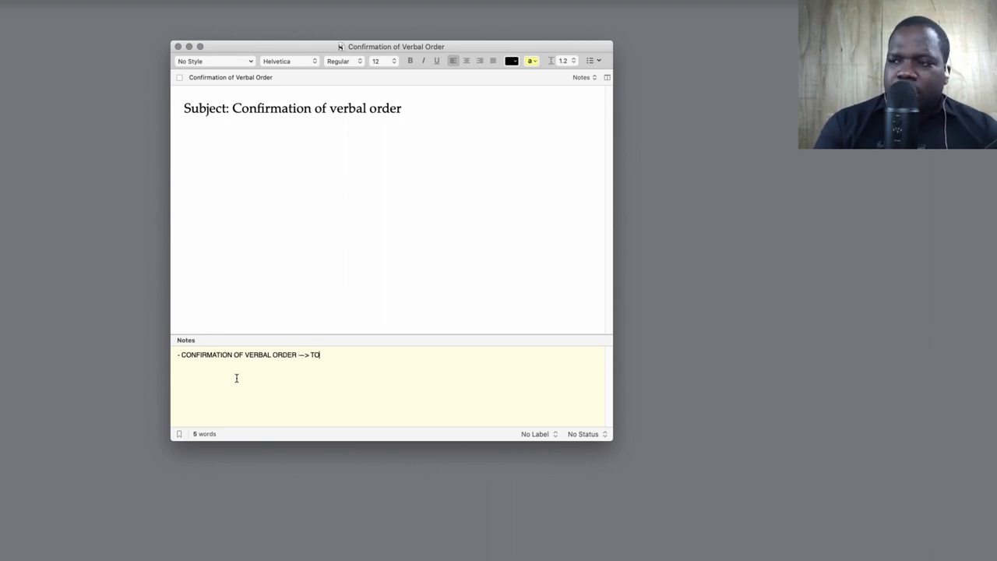
key(BackSpace)
key(BackSpace)
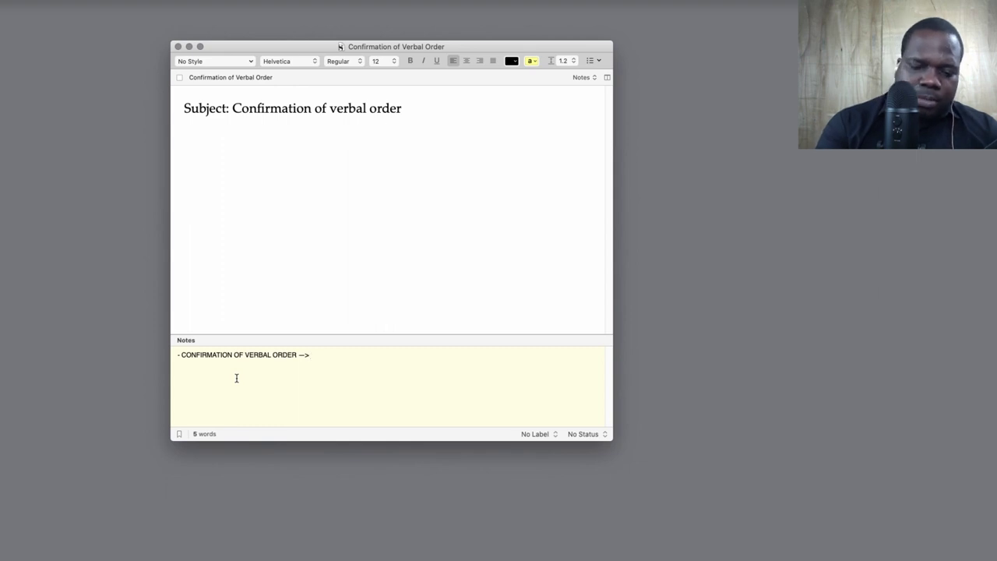
key(BackSpace)
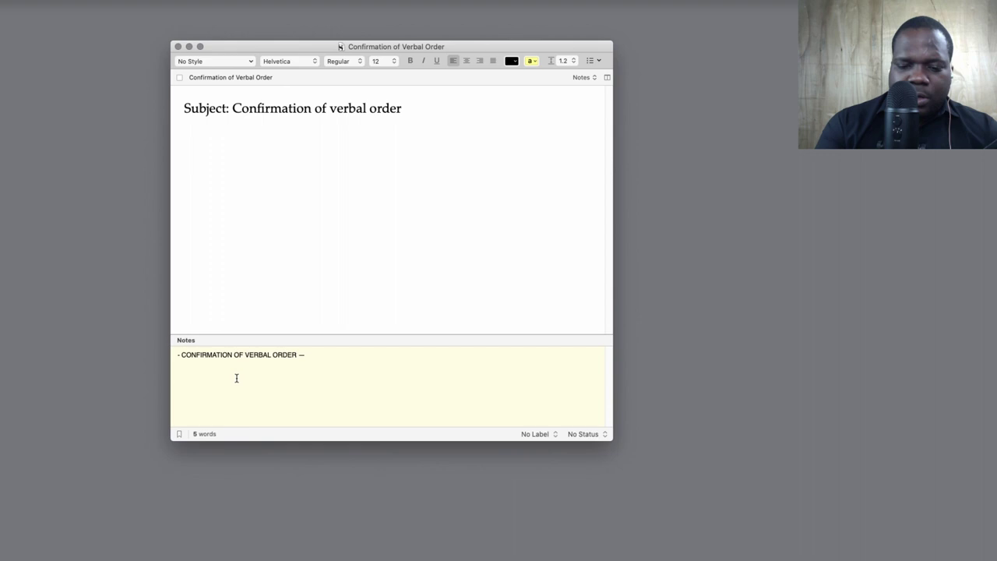
text(TO)
key(BackSpace)
key(BackSpace)
key(BackSpace)
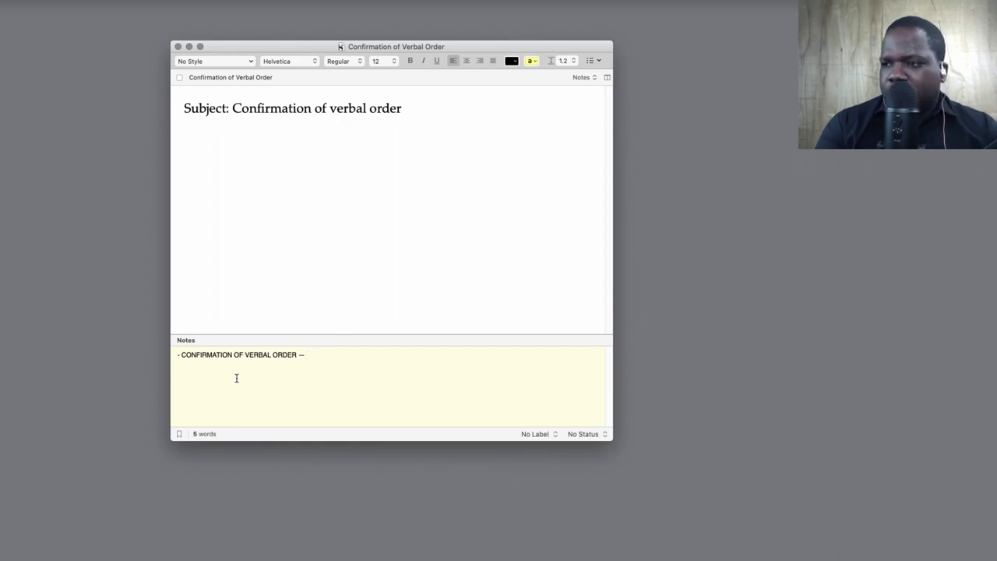
text(You can do )
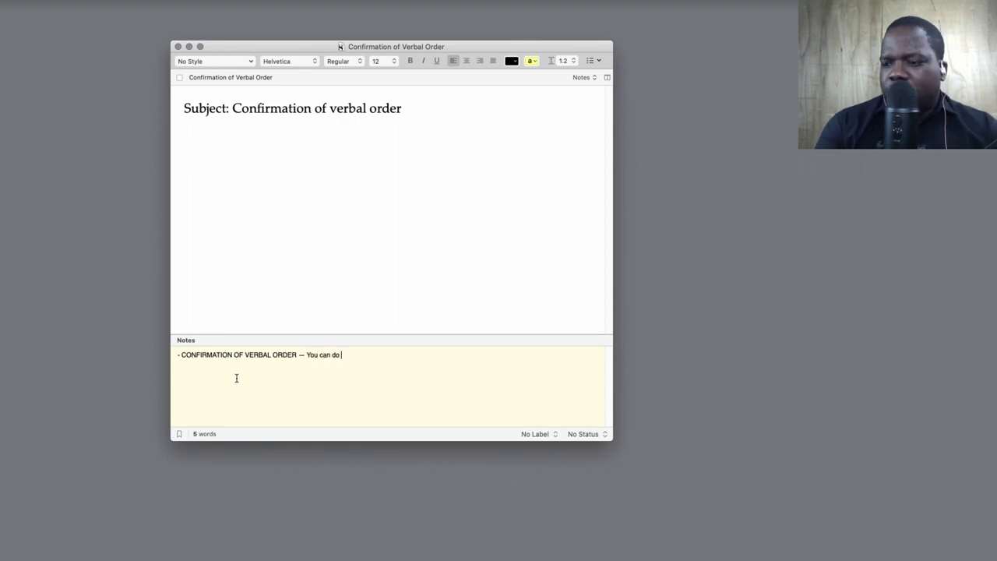
text(it like this)
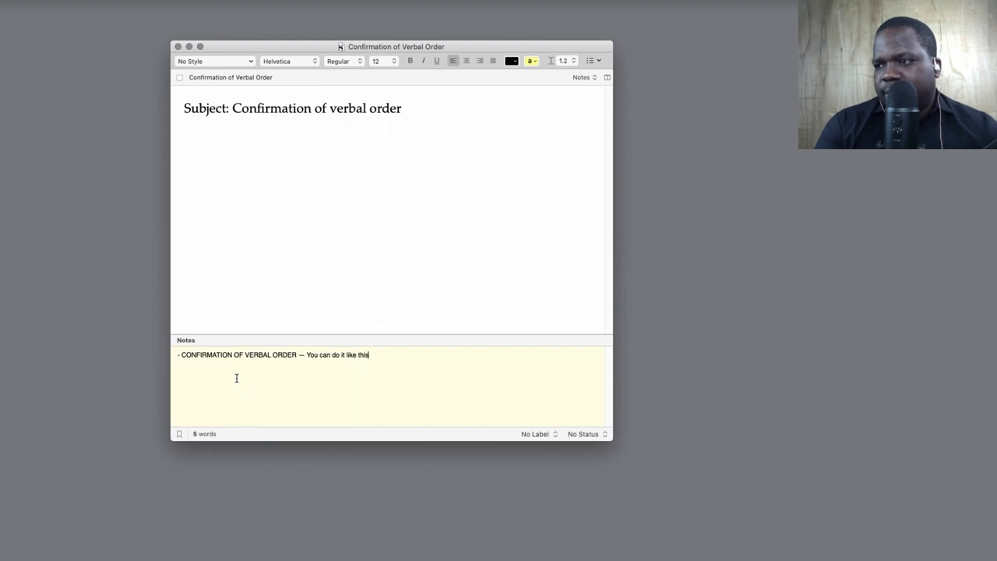
text(. But it is not )
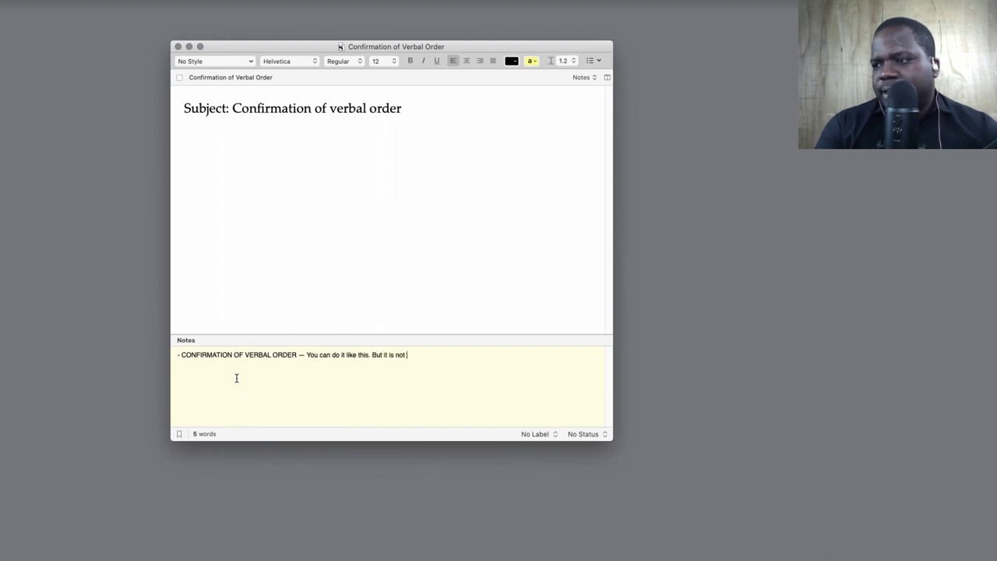
text(necessary.)
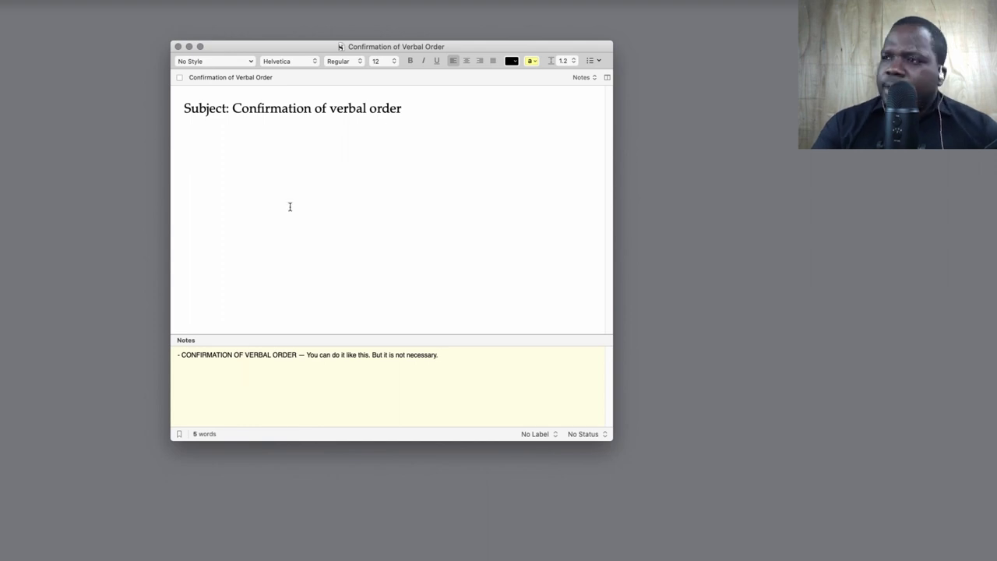
Add the salutation 'Dear [name],' after a blank line below the subject
click(330, 148)
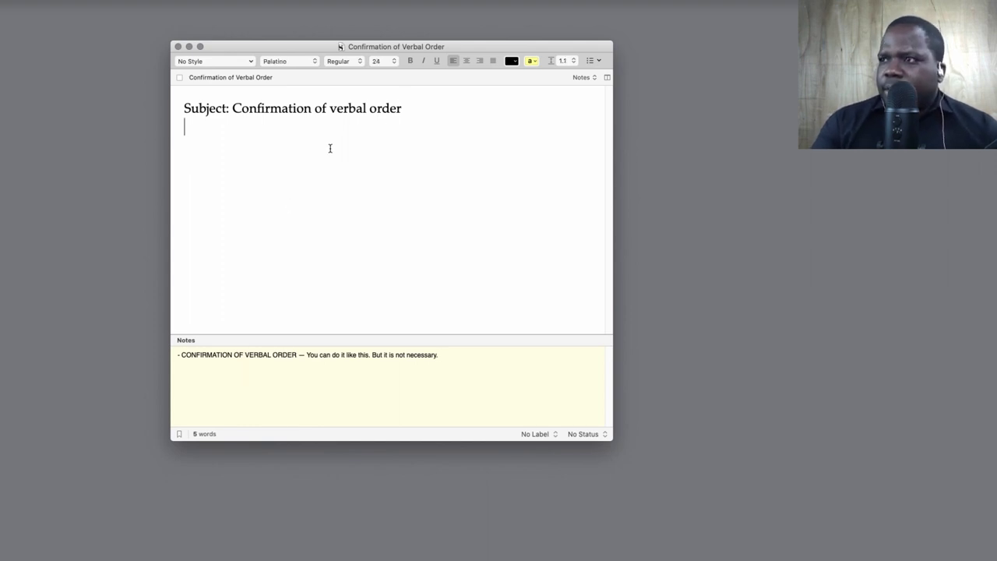
key(Return)
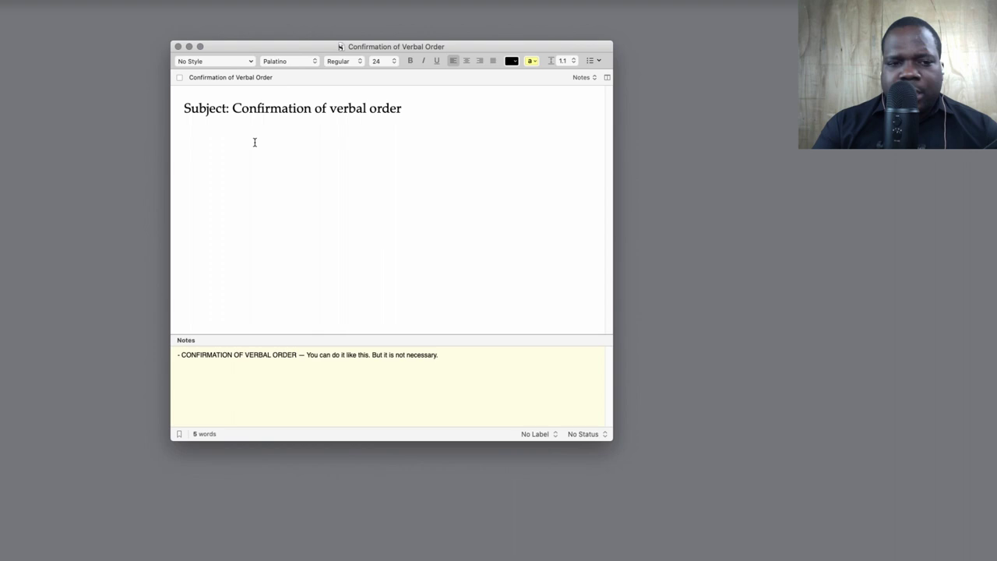
text(Dear)
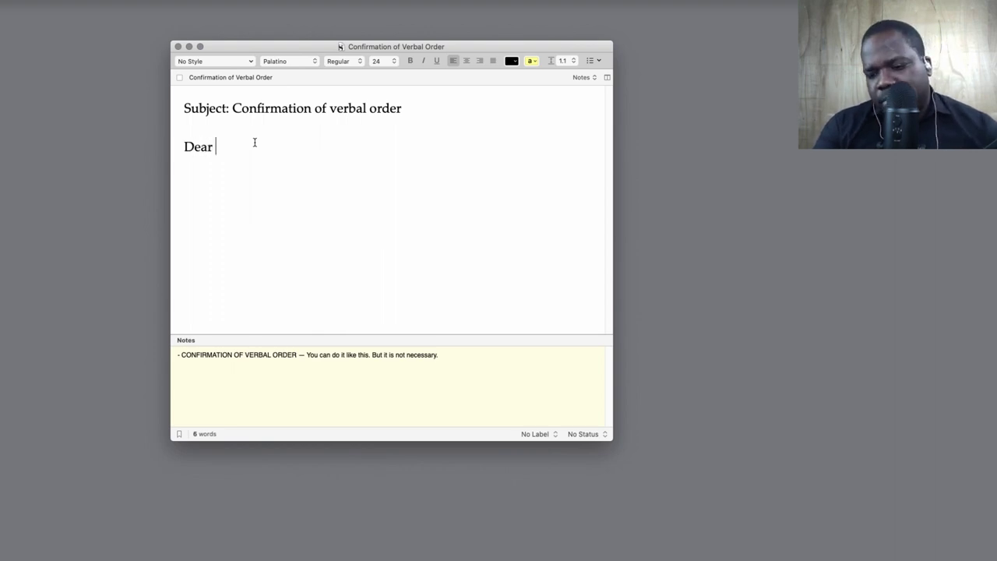
text( [name)
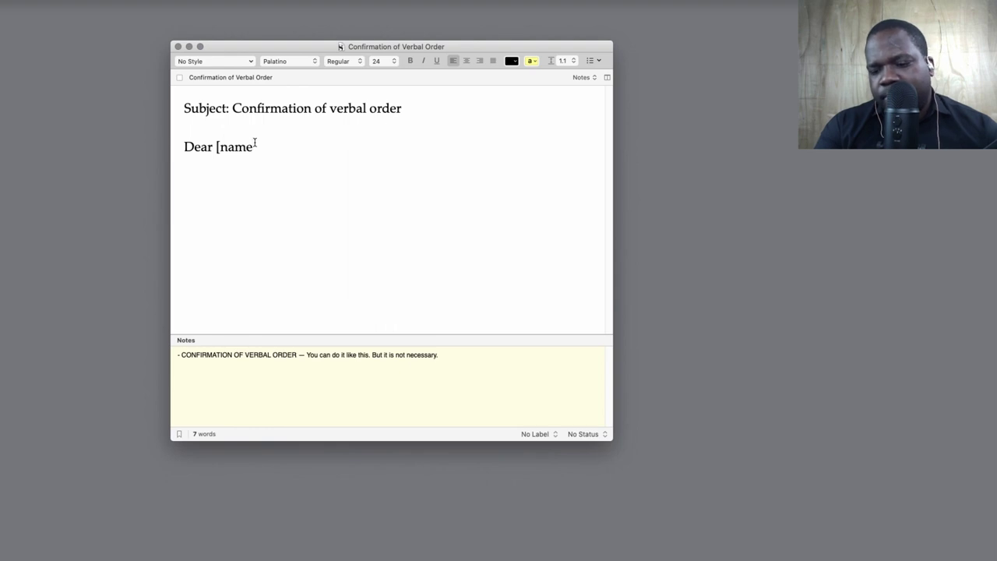
text(])
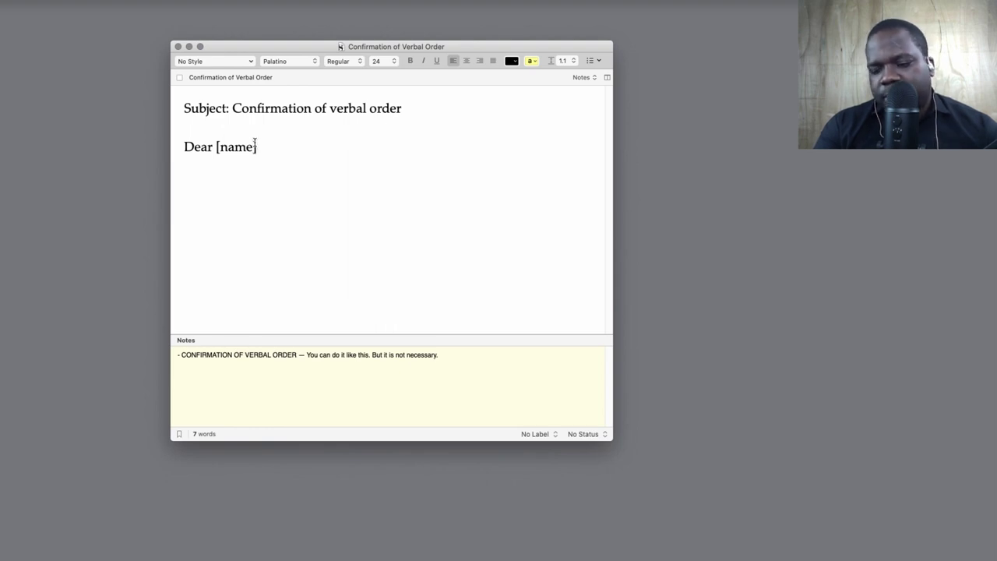
text(,)
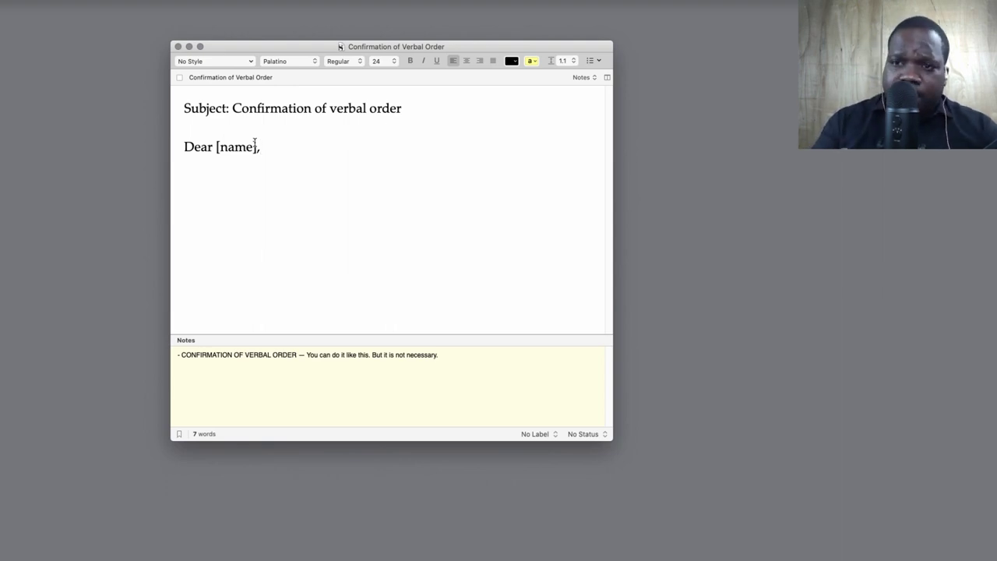
Bold the subject line and start a new paragraph below 'Dear [name],'
triple_click(325, 105)
key(super+b)
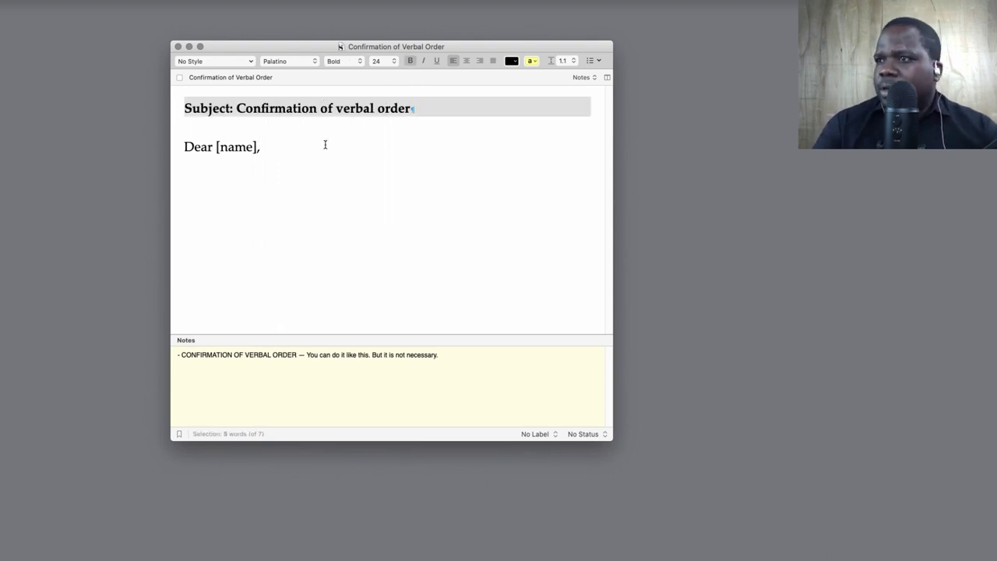
click(325, 144)
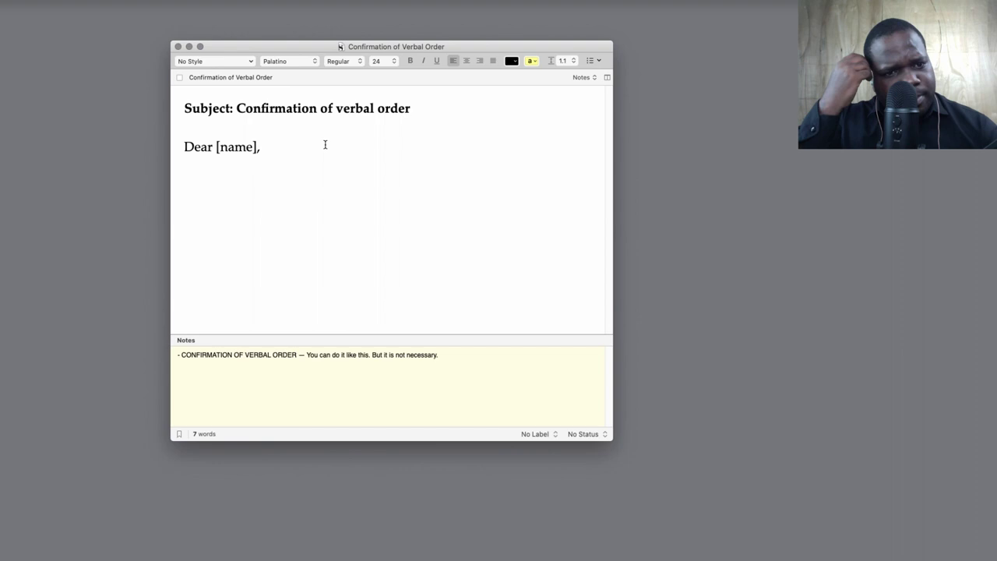
key(Return)
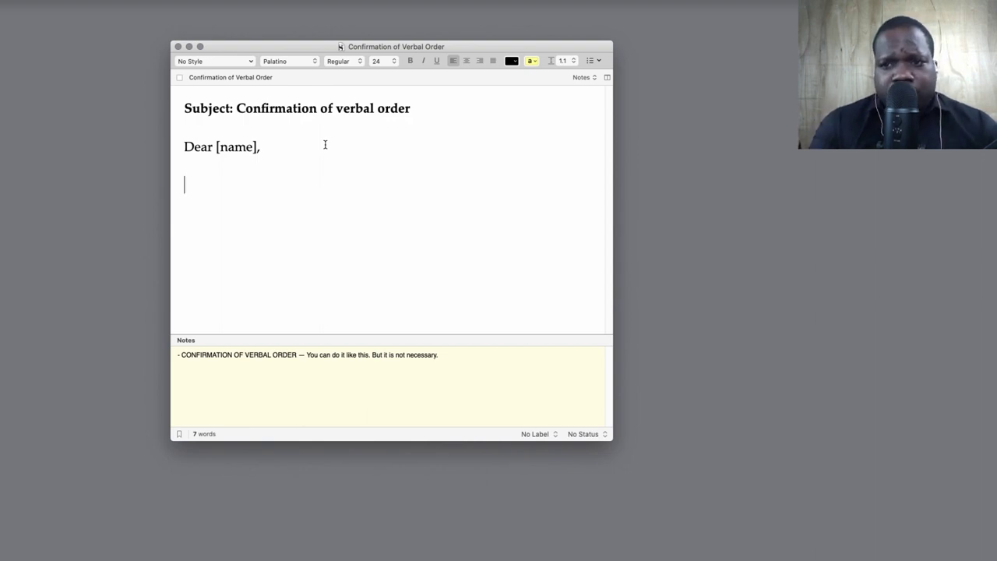
Write the body confirming acceptance of the verbal order communicated on [Date], with purchase order attached
text(T)
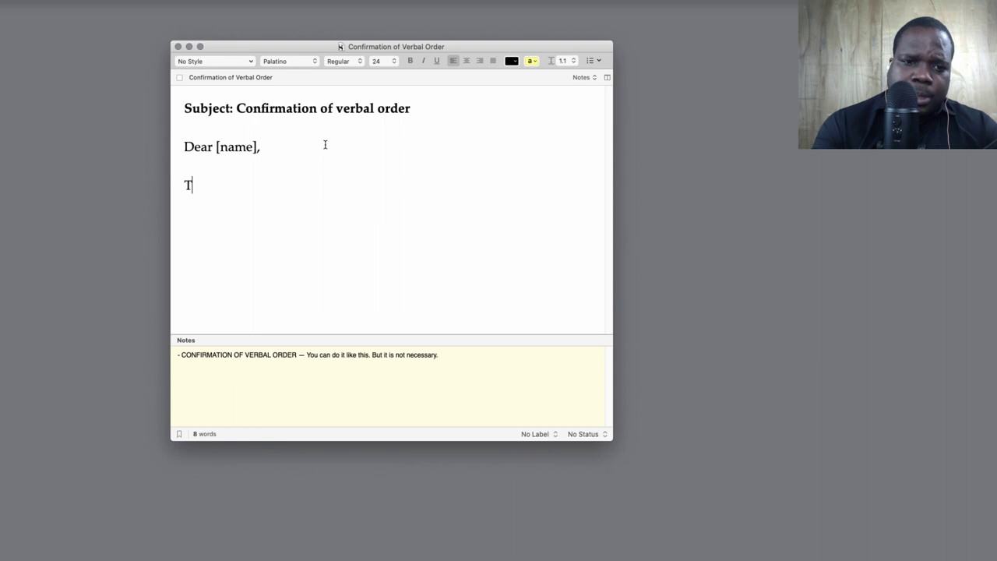
text(his letter)
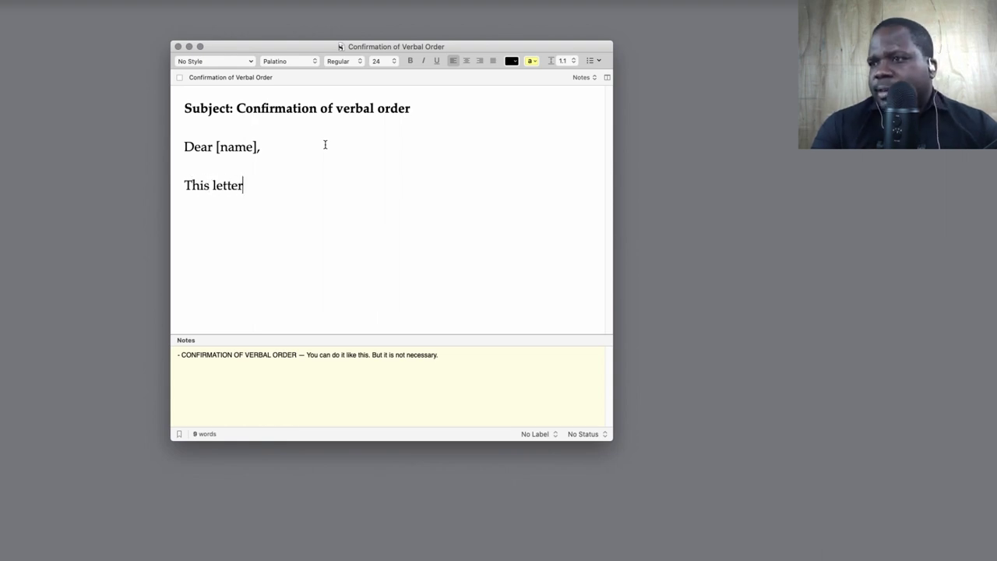
text( shall)
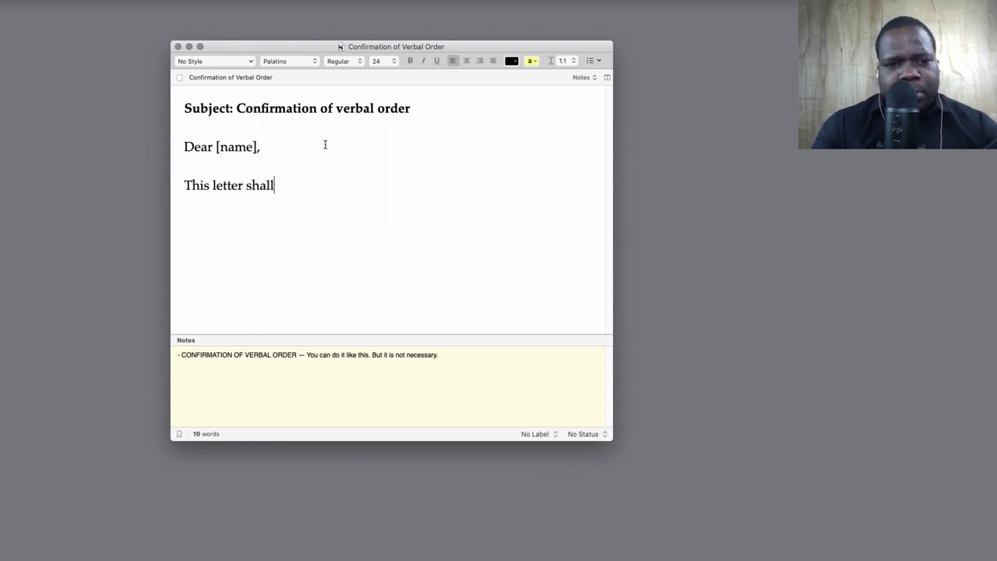
key(BackSpace)
key(BackSpace)
key(BackSpace)
key(BackSpace)
key(BackSpace)
key(BackSpace)
key(BackSpace)
key(BackSpace)
key(BackSpace)
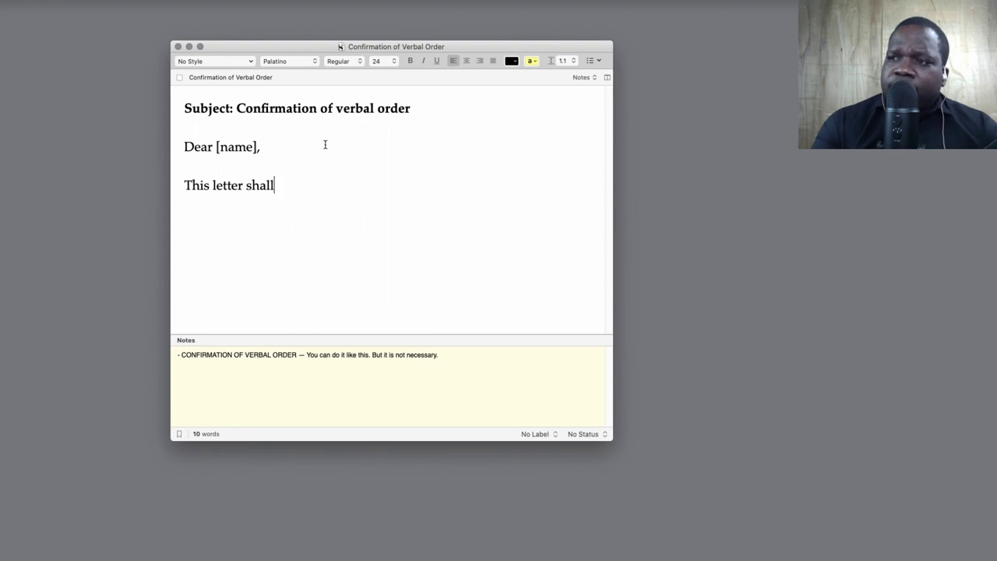
key(BackSpace)
key(BackSpace)
key(BackSpace)
key(BackSpace)
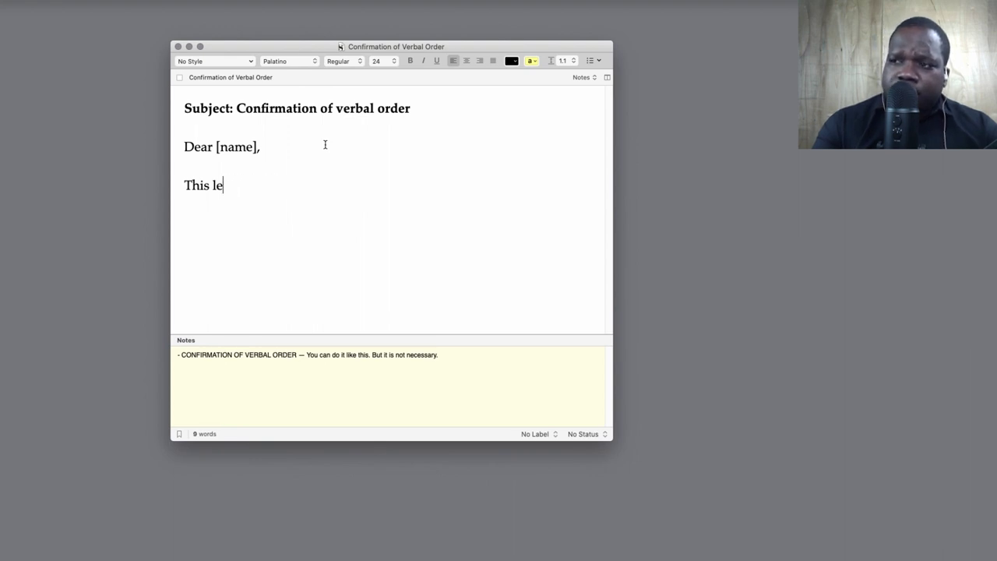
text(email. sh)
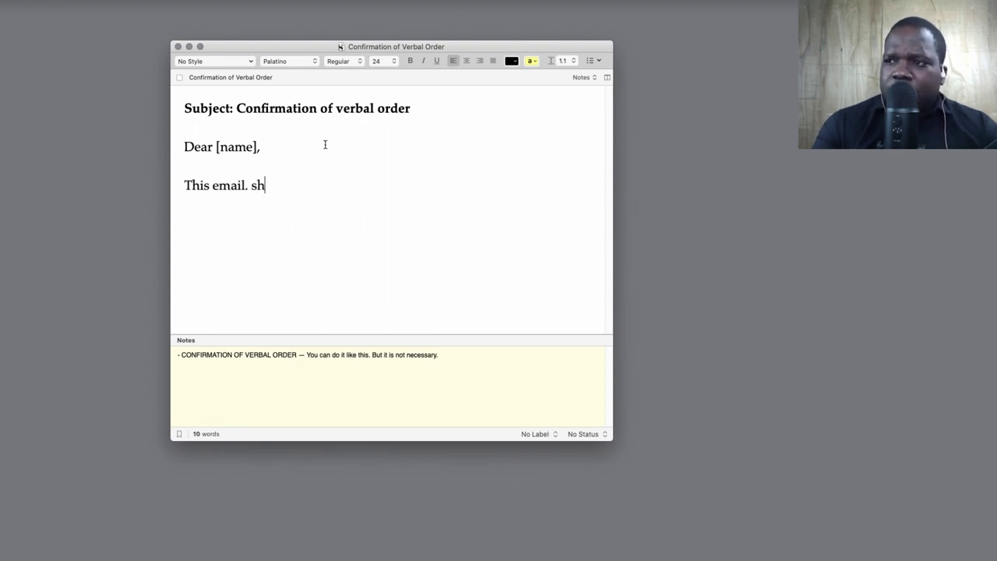
key(BackSpace)
key(BackSpace)
key(BackSpace)
key(BackSpace)
text(shall )
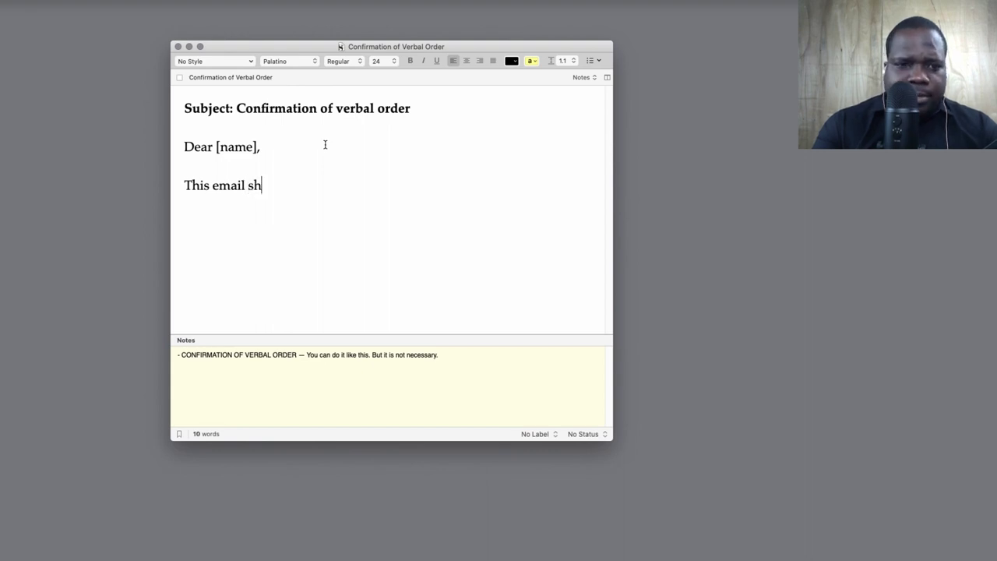
text(confirm your)
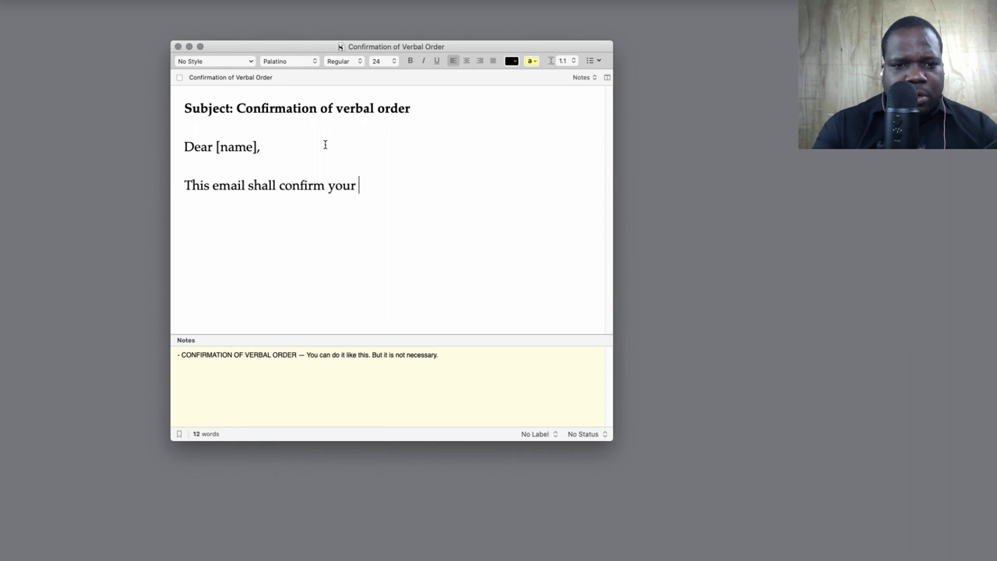
text( accept)
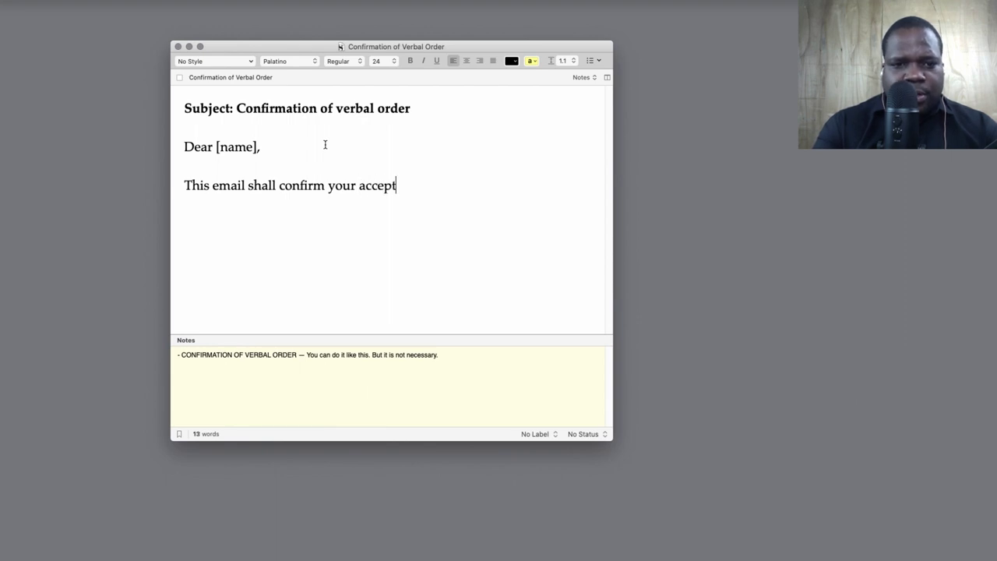
text(ance of verbal )
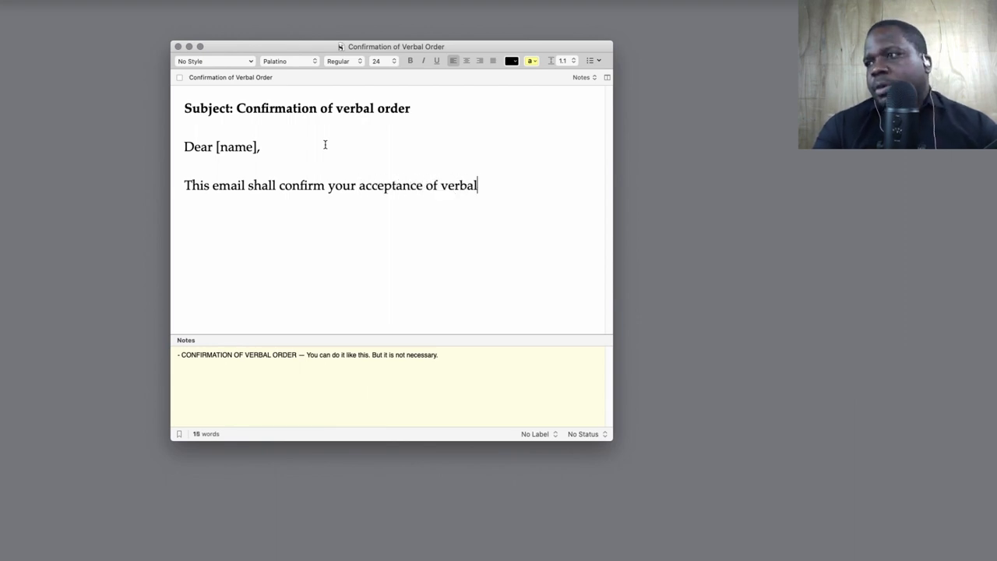
text(orde)
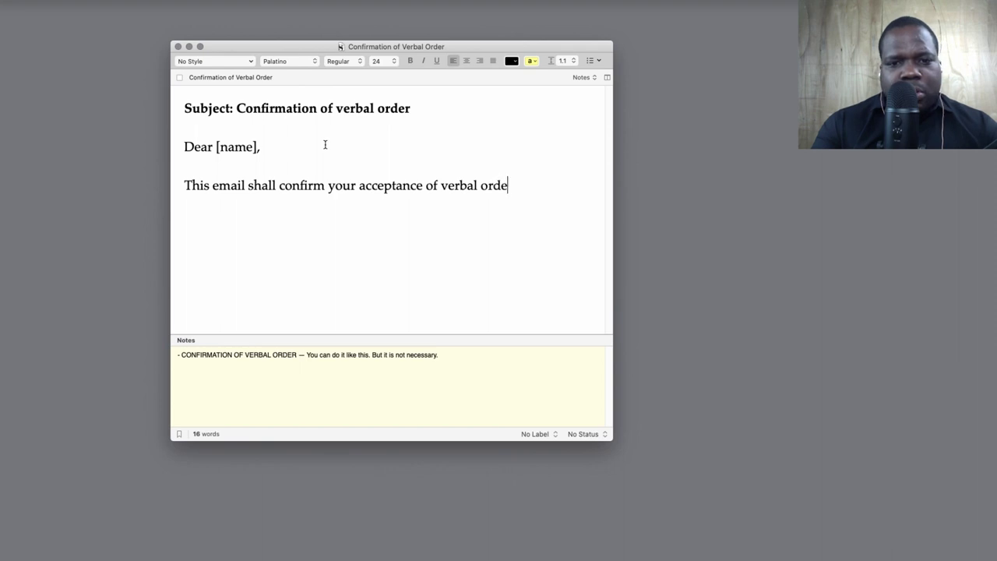
text(r communicat)
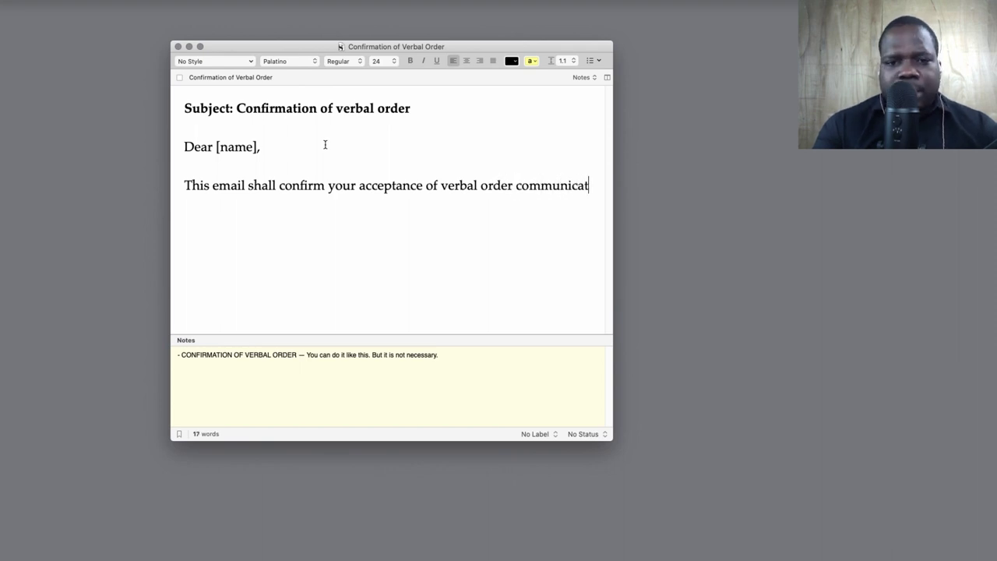
text(ed to you n)
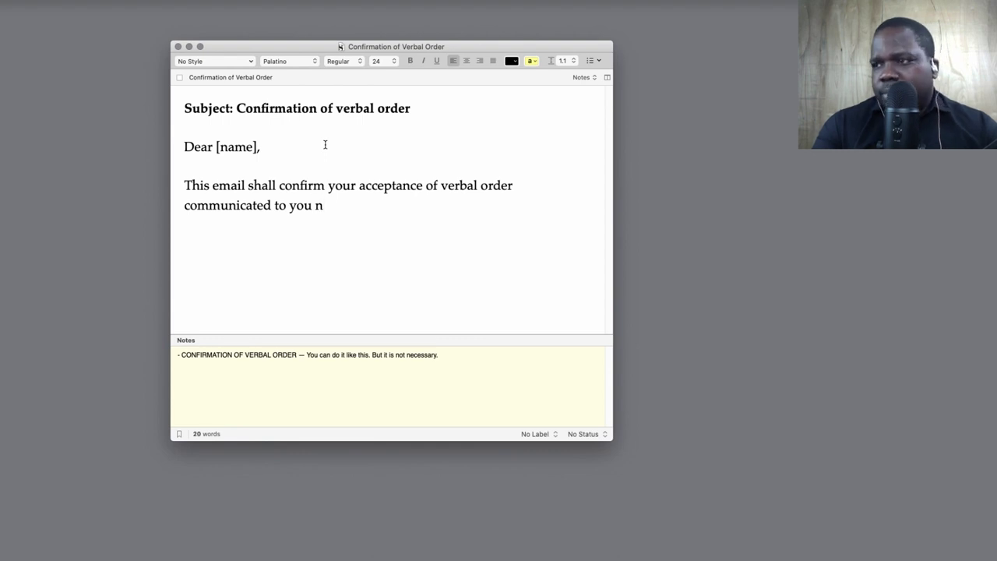
key(BackSpace)
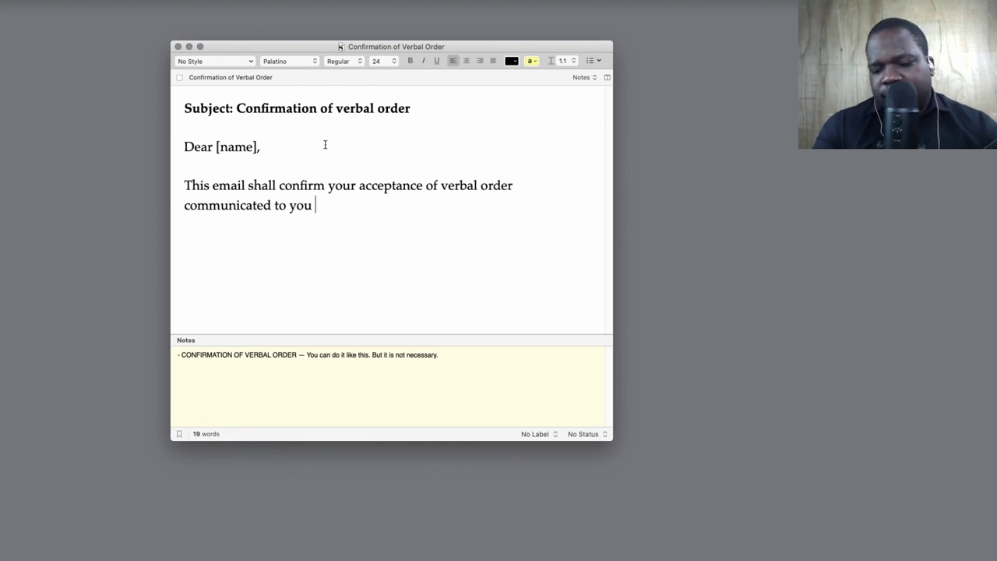
text(on [)
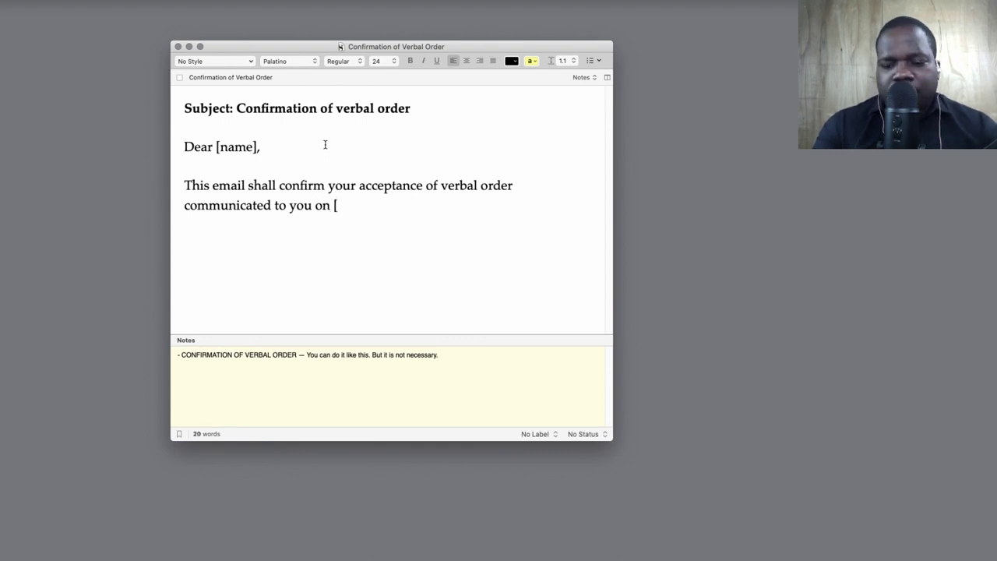
text(Date)
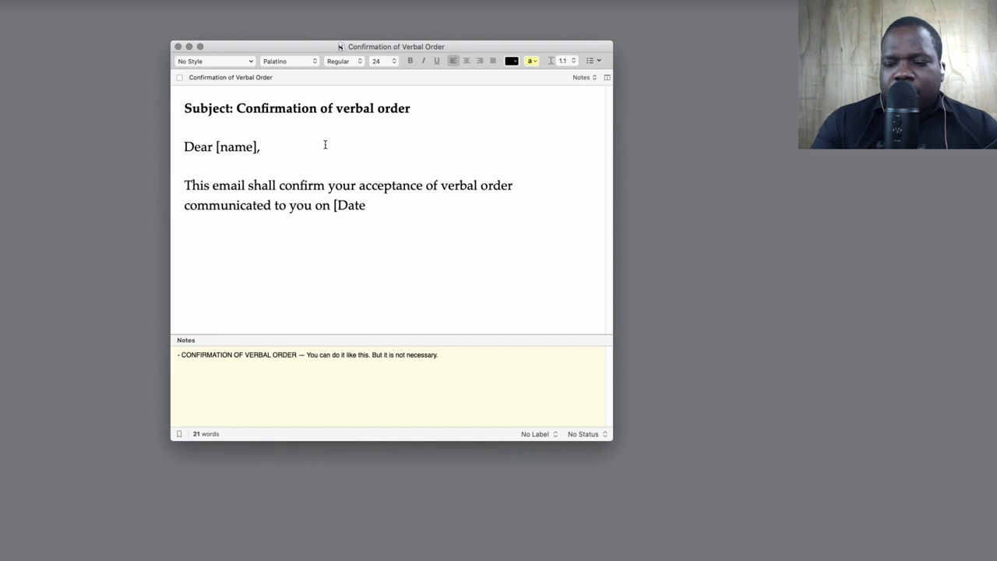
text(])
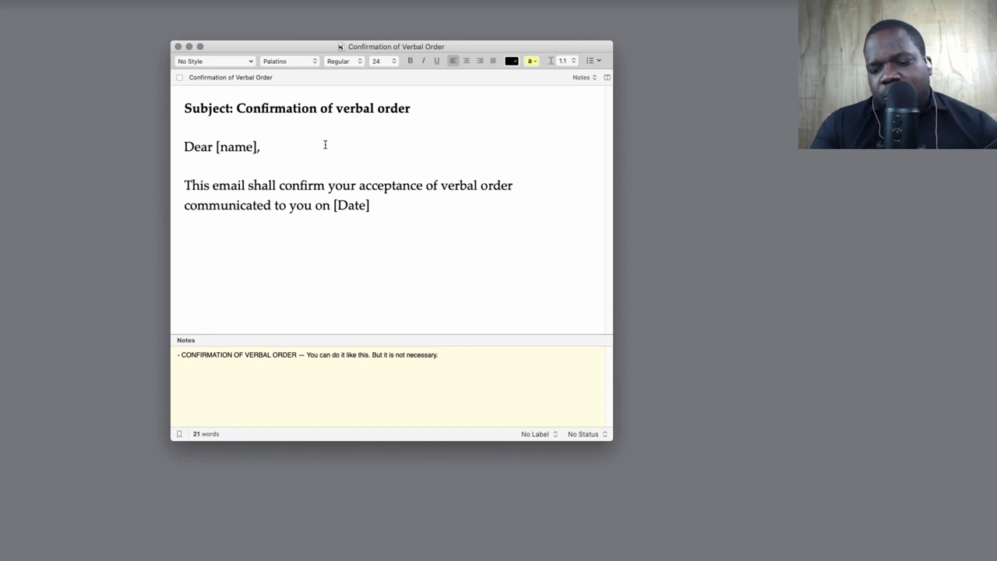
text(.)
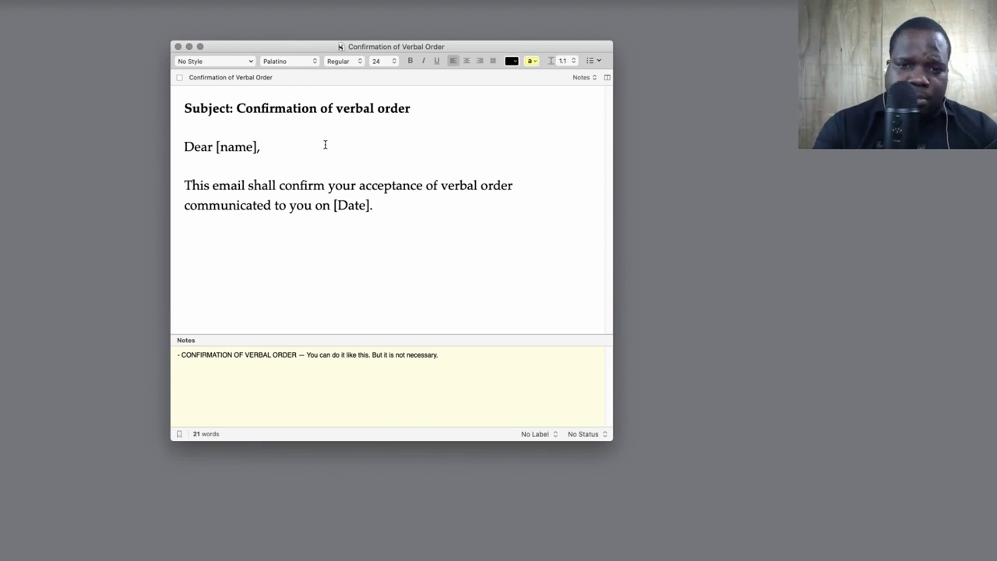
text(A)
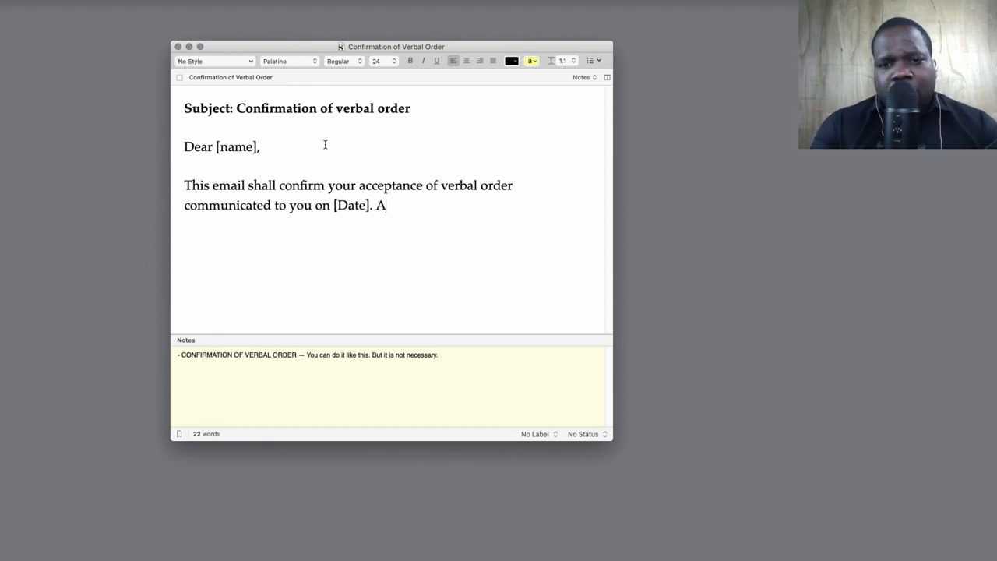
text( copy )
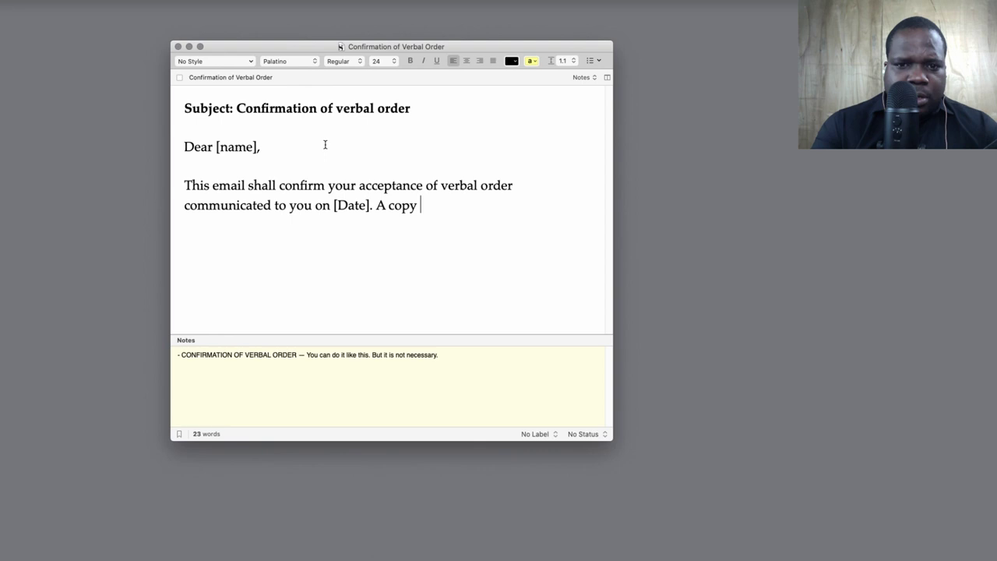
text(of your purchase)
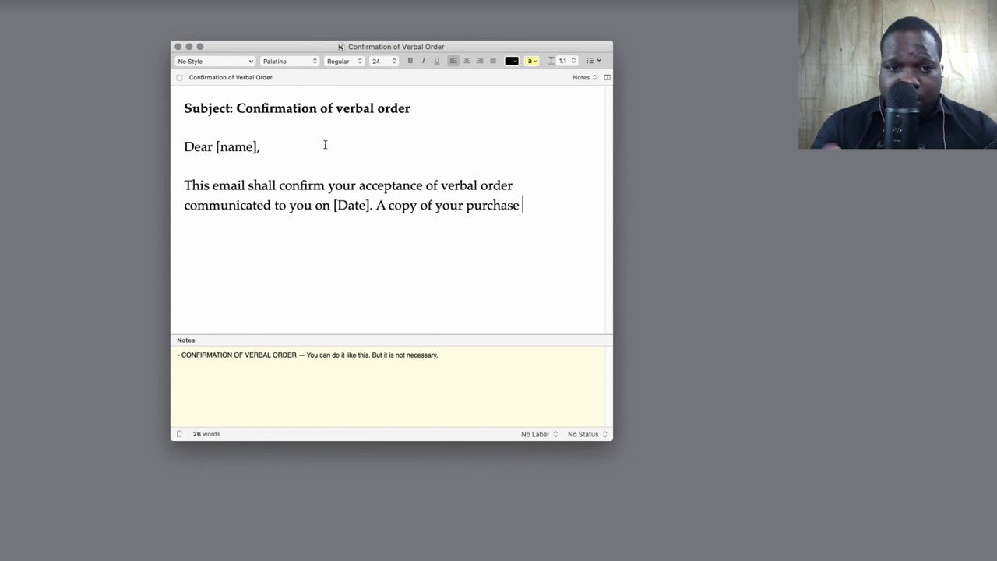
text( order c)
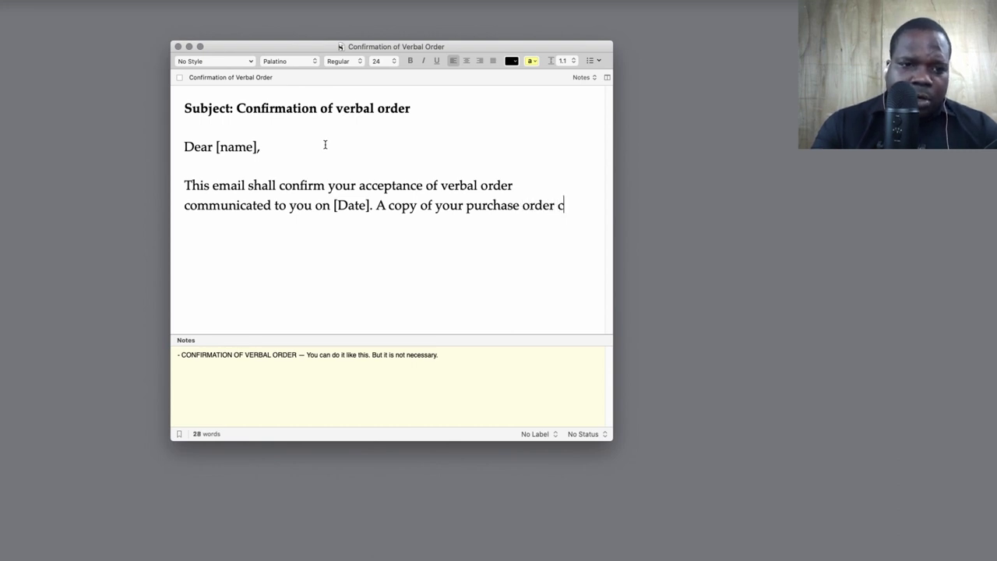
text(ontaining the)
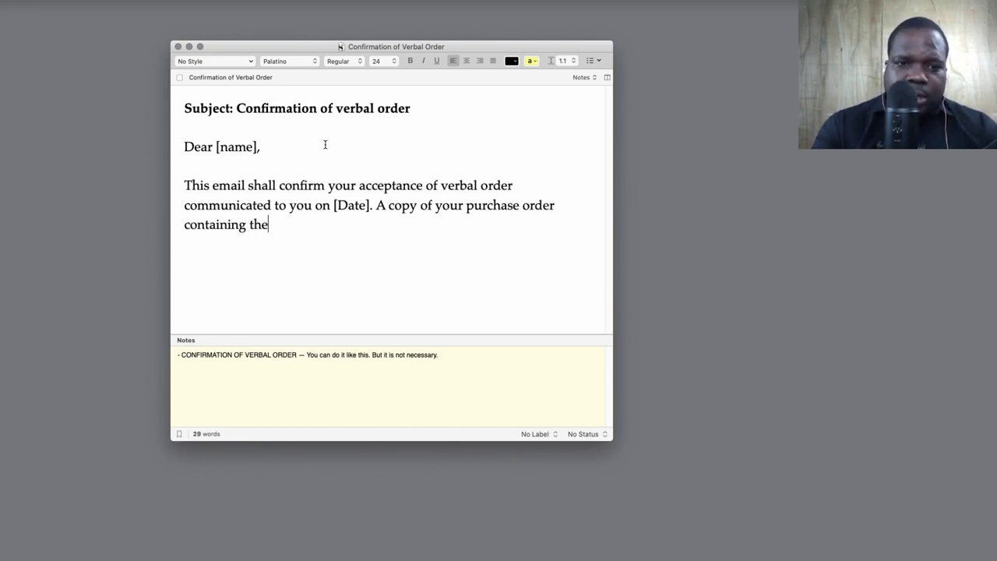
text( state terms )
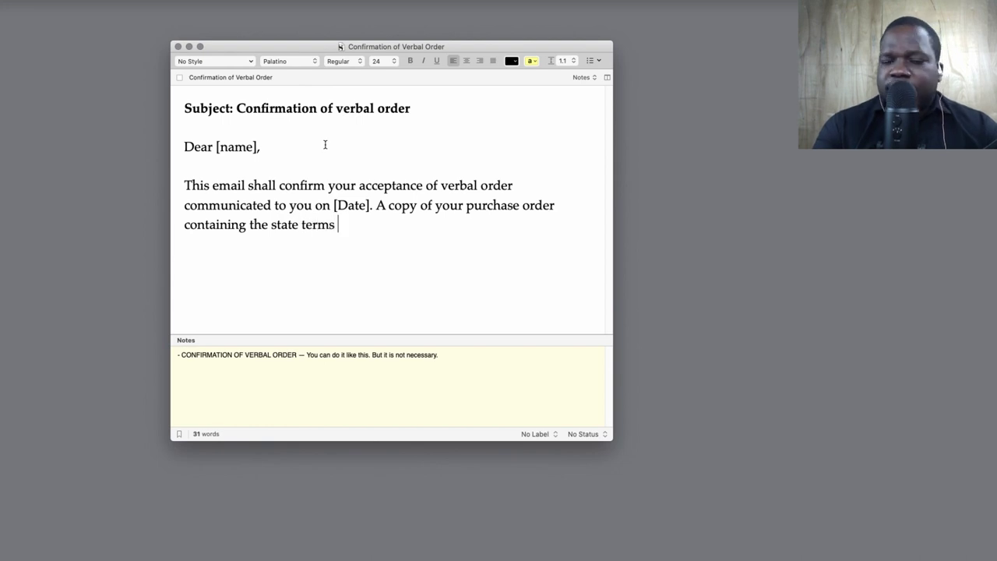
text(is attached.)
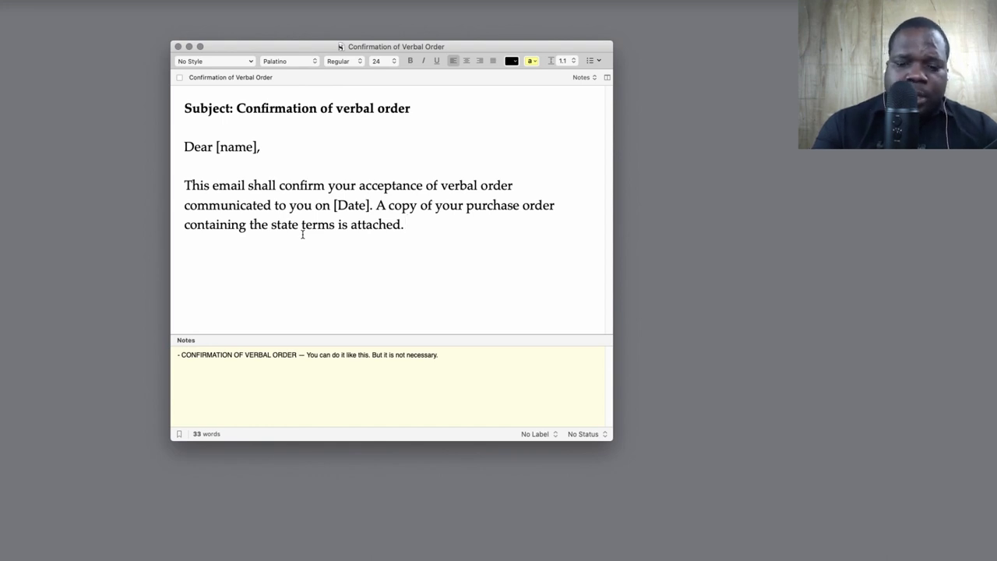
Add: unless objected within ten days, delivery of all ordered goods expected on the date indicated
text(Unless )
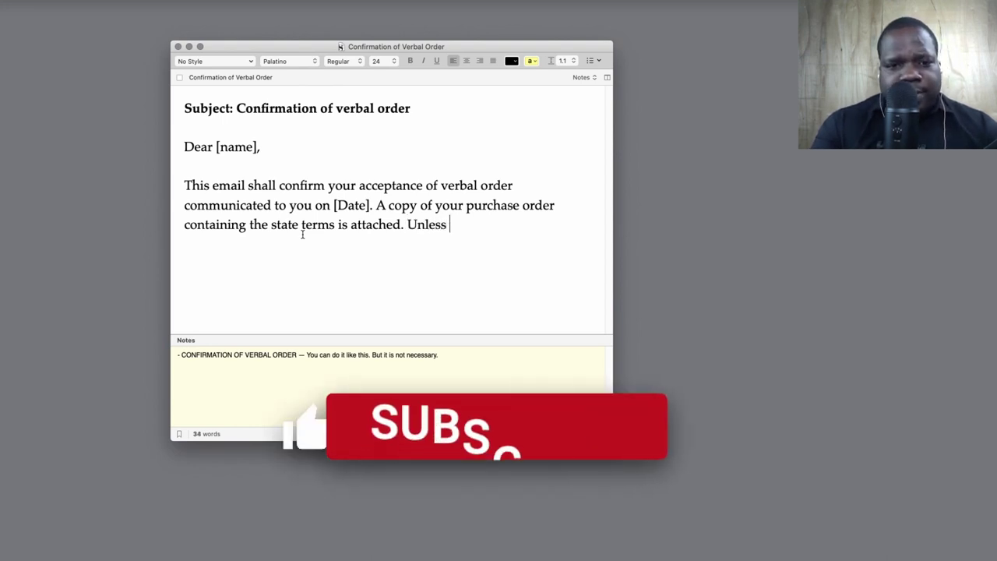
text(we recei)
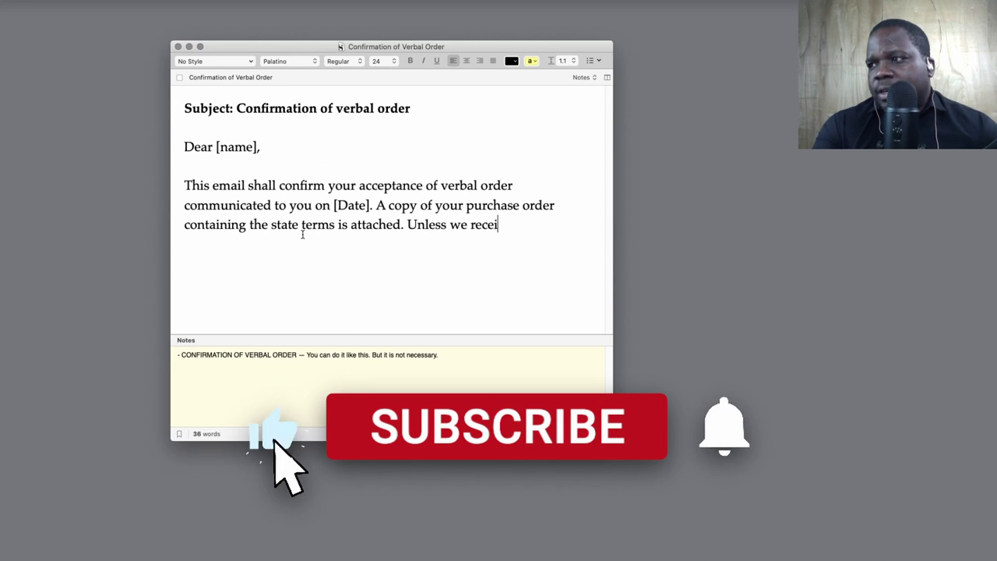
text(ve)
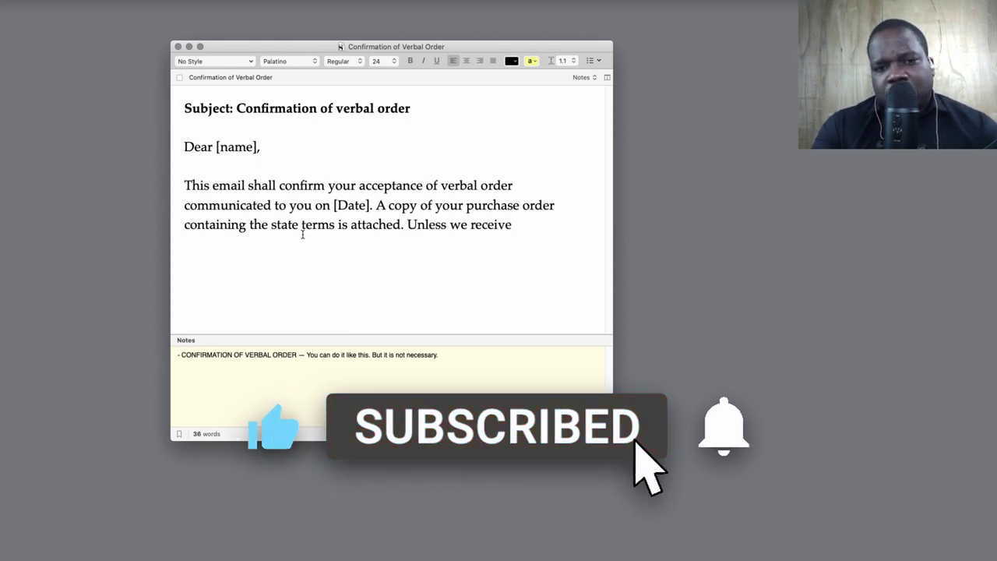
text( objection)
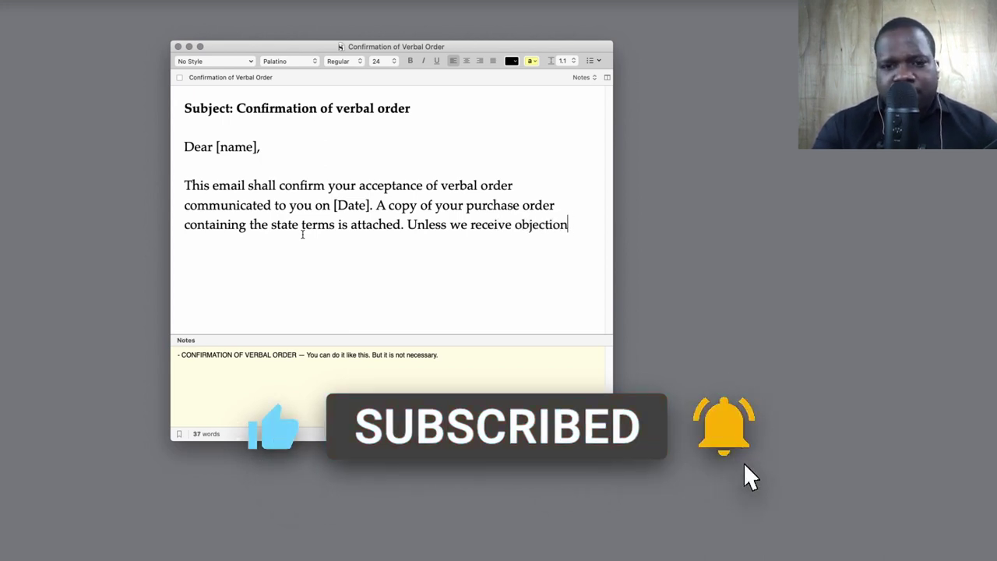
text( withting)
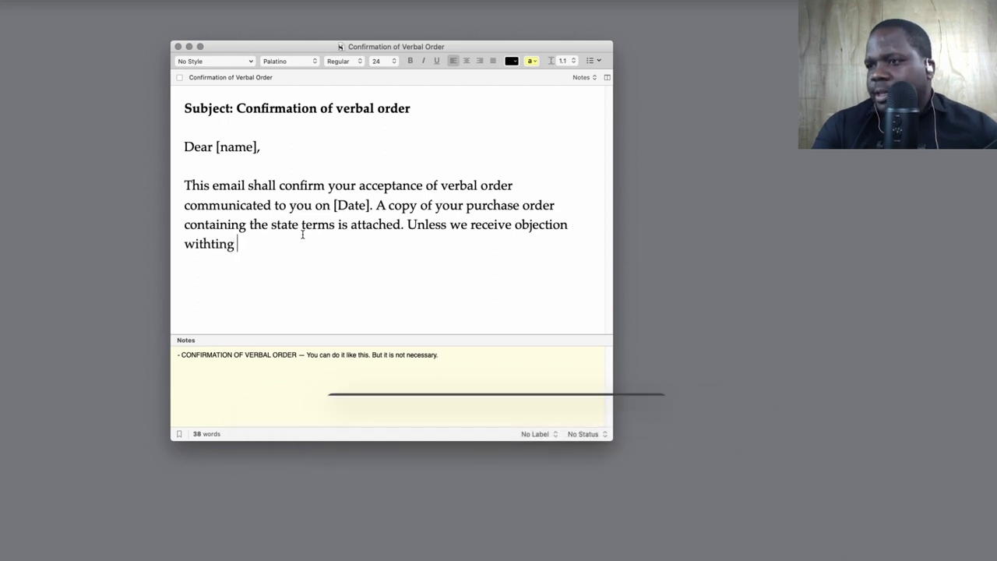
key(BackSpace)
key(BackSpace)
key(BackSpace)
key(BackSpace)
key(BackSpace)
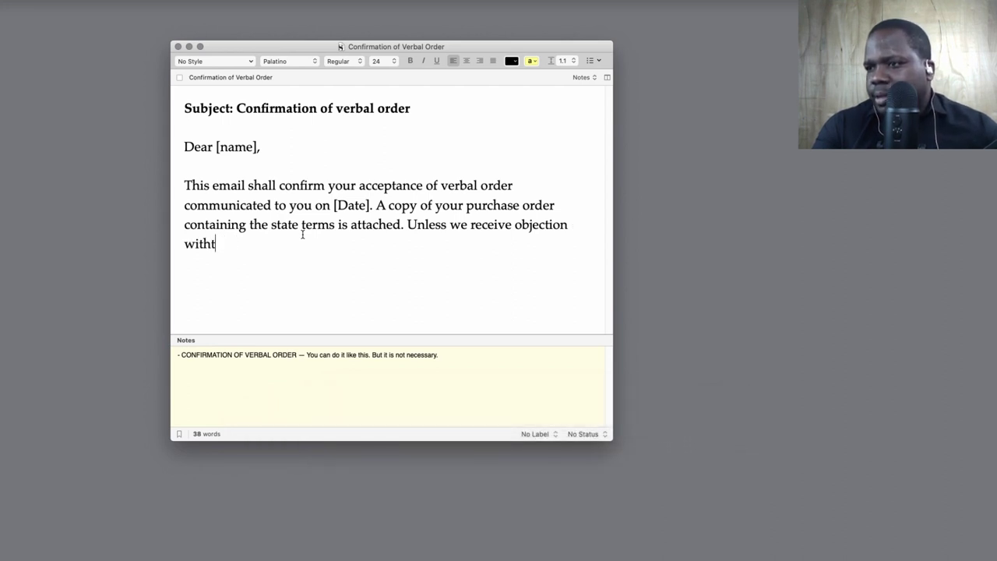
text(in)
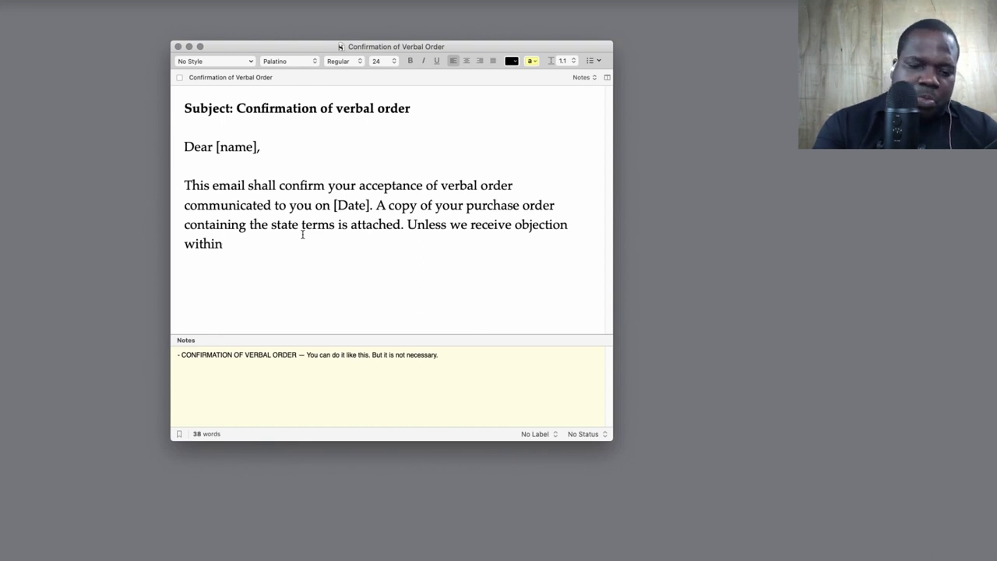
text( te)
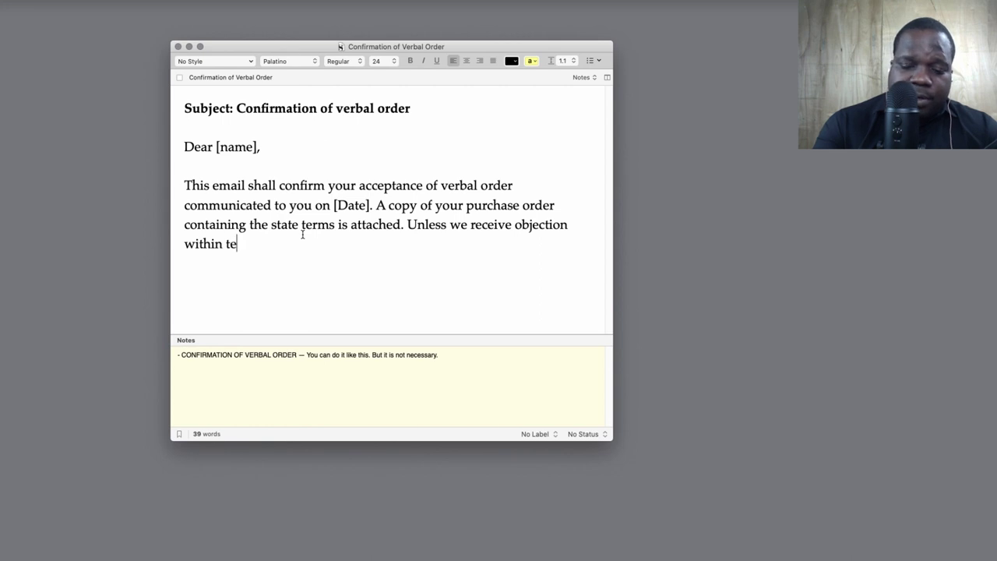
text(n days )
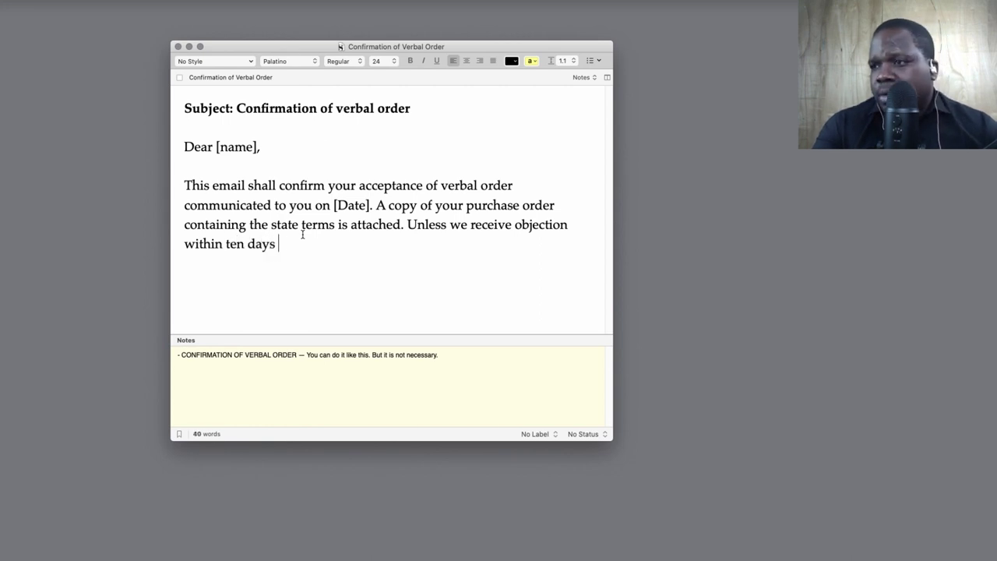
text(of your re)
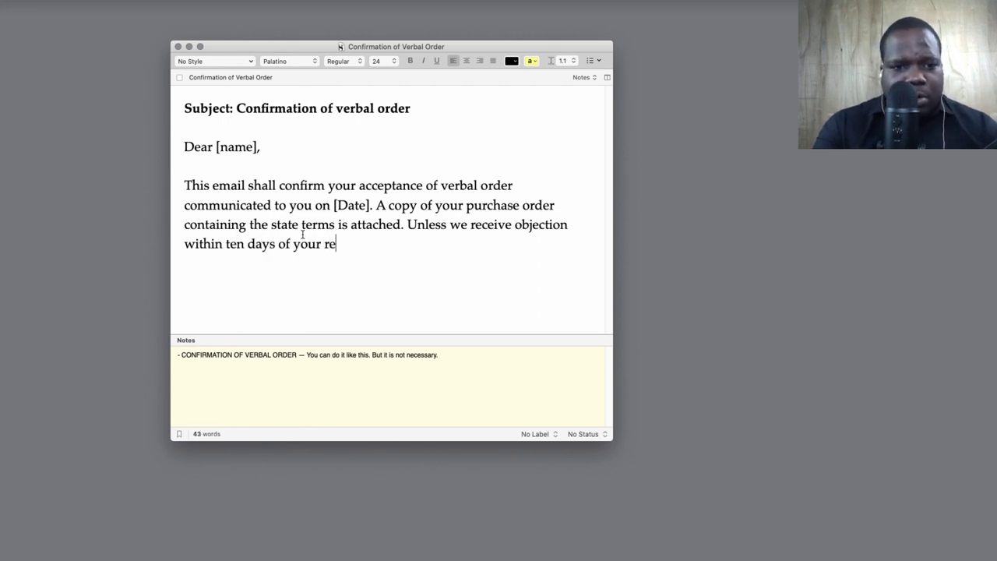
text(ceipt of thi)
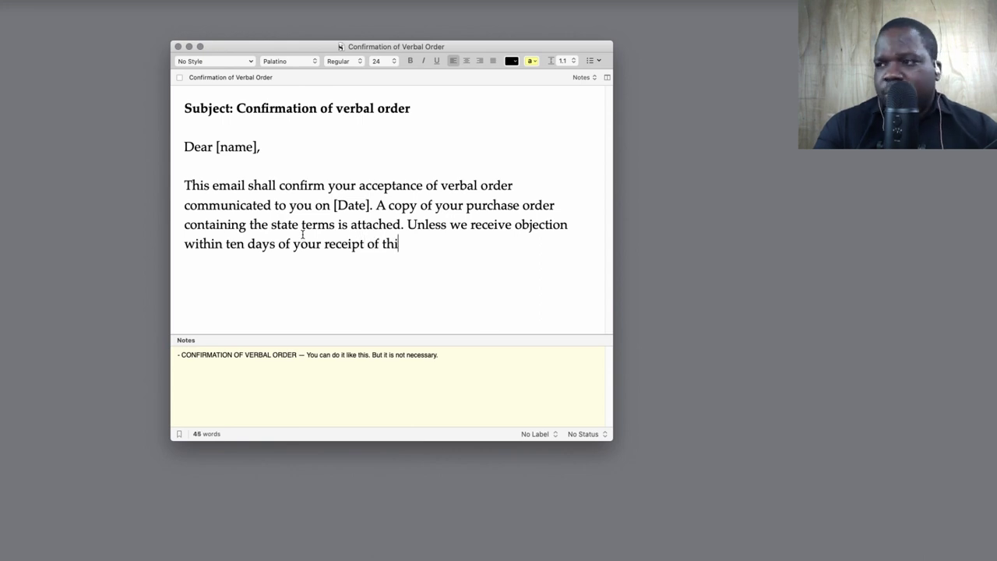
text(s order,)
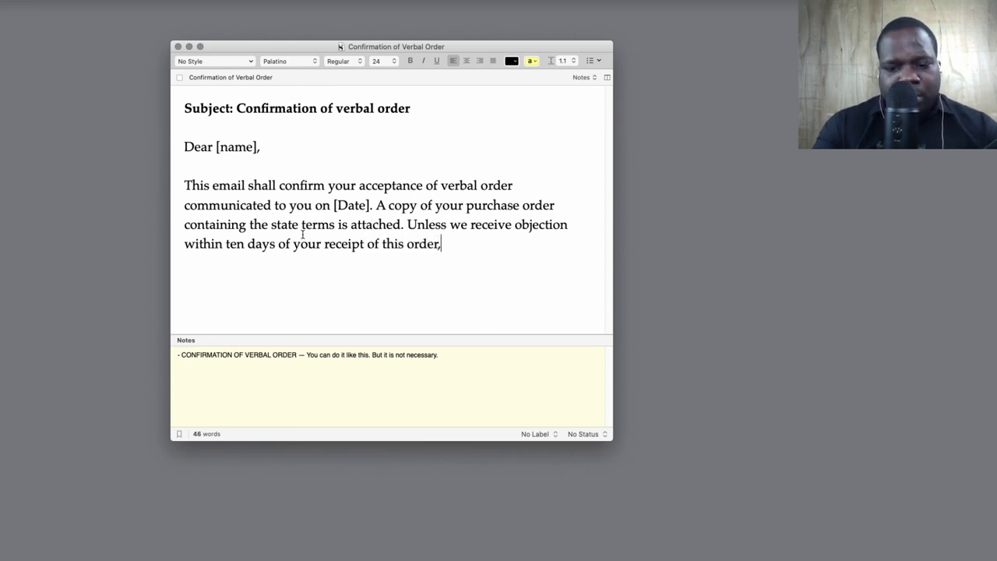
text( we b)
key(BackSpace)
text(shall )
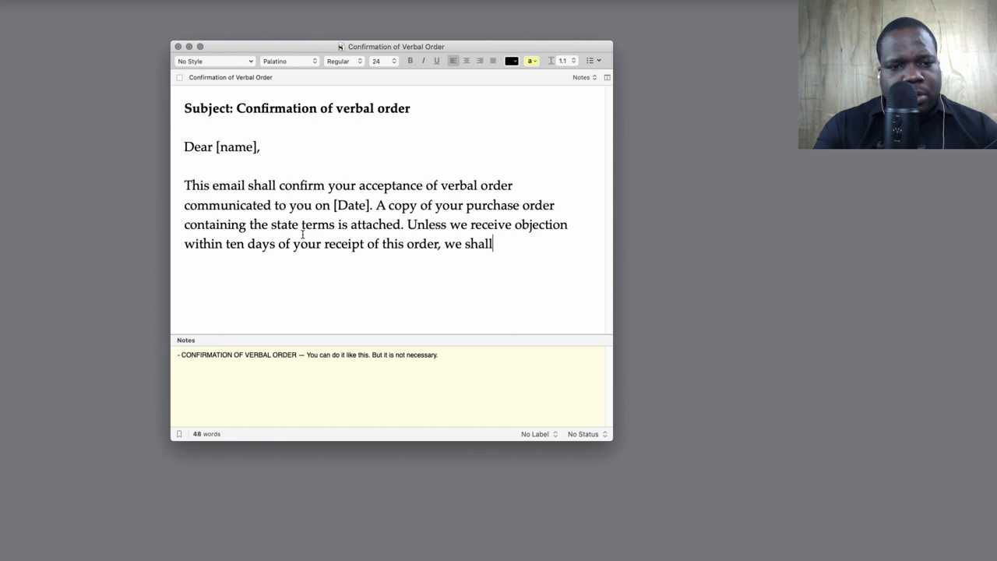
text(expect)
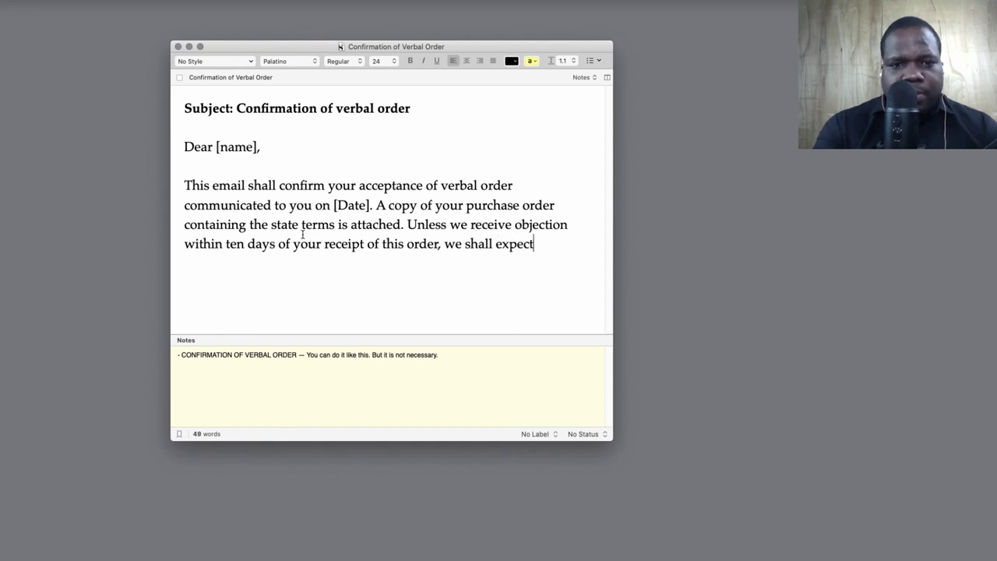
text( delivery )
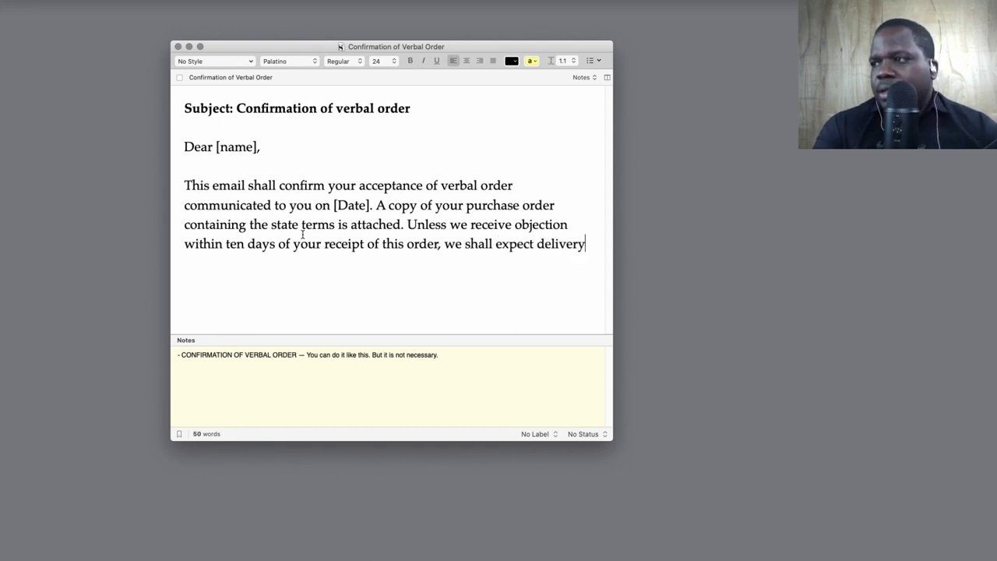
text(of)
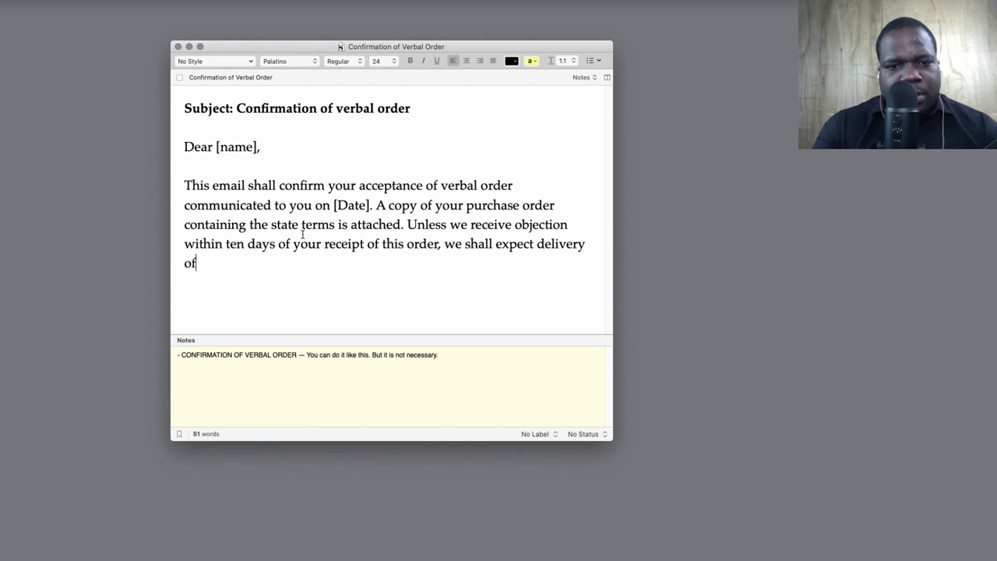
text( all ordere)
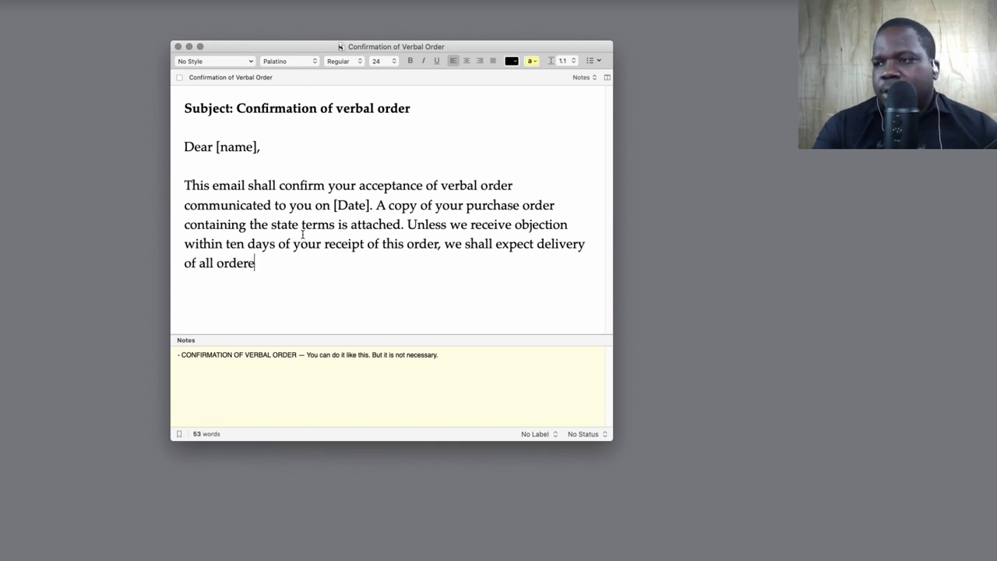
text(d good)
key(BackSpace)
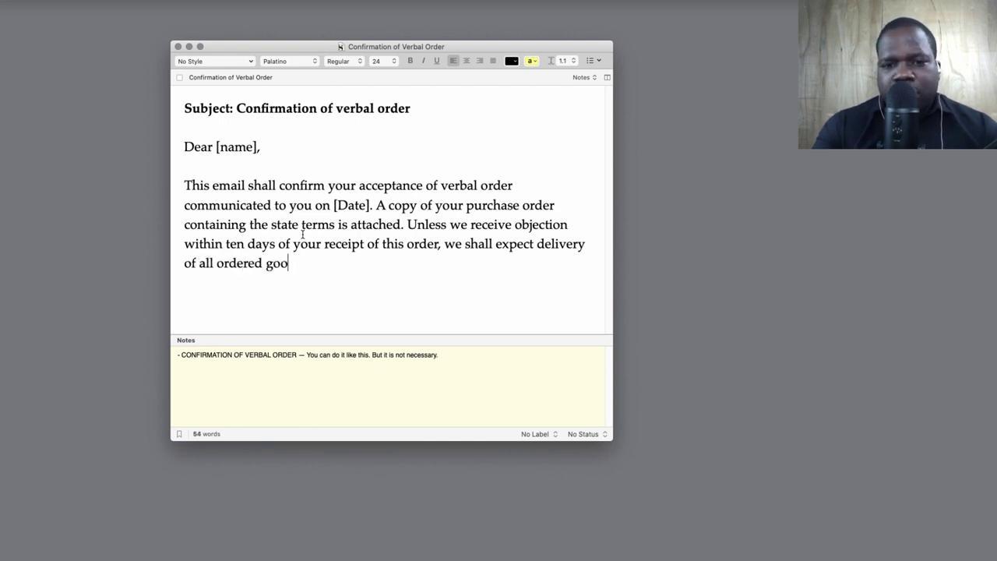
key(BackSpace)
text(od)
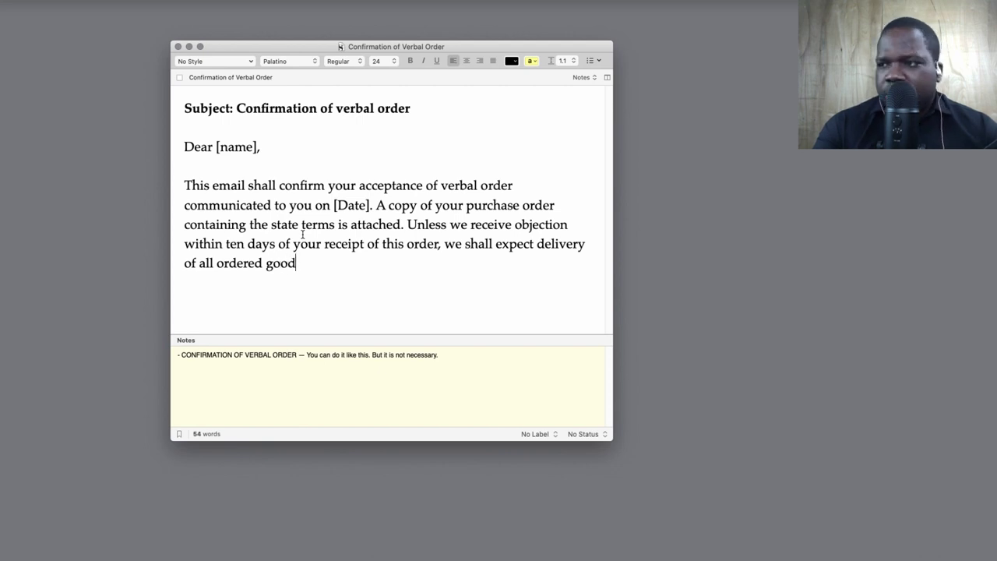
text(s on )
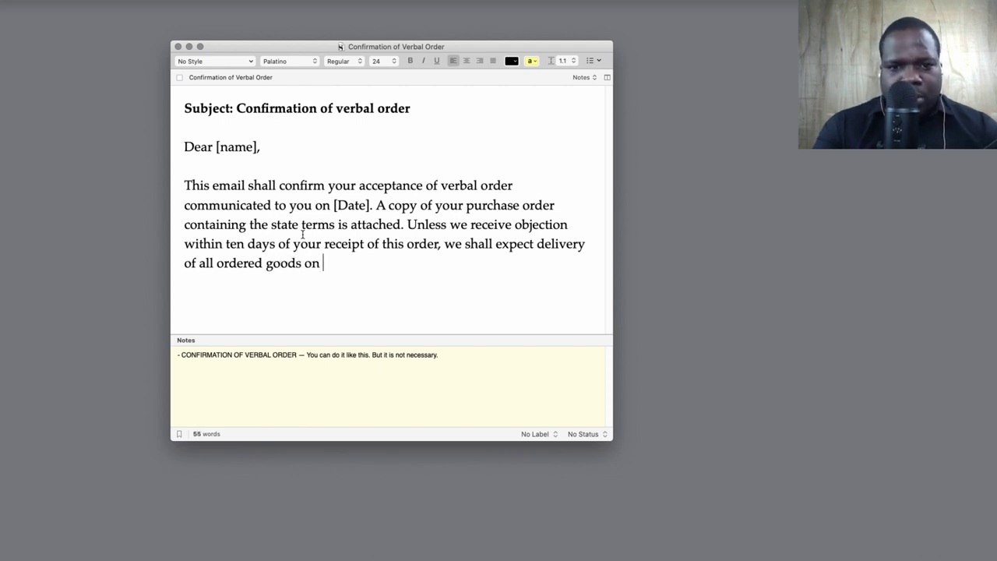
text(the date indicated.)
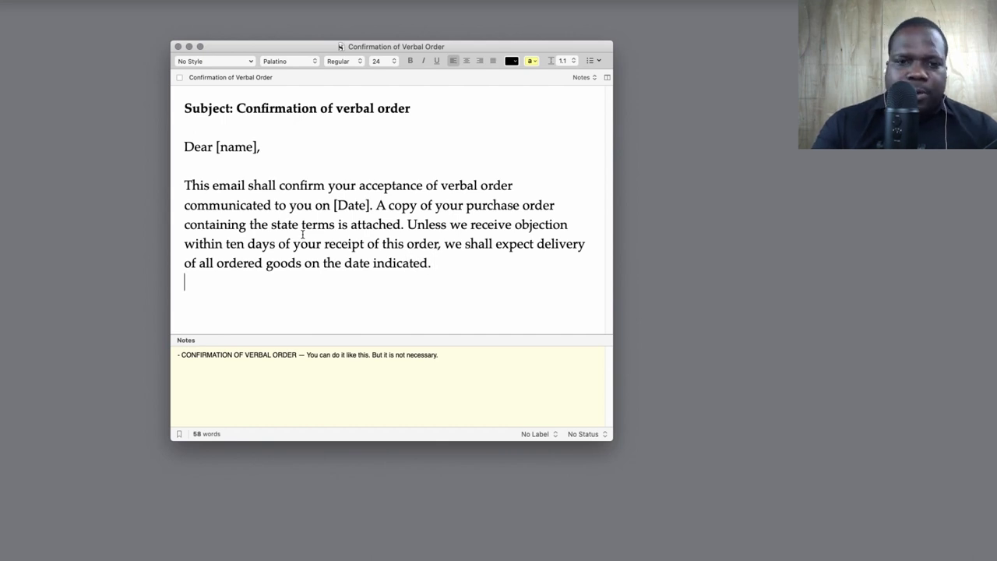
Add the signature block below the body: Sincerely., Your name, Company, Phone number, Telegram
key(Return)
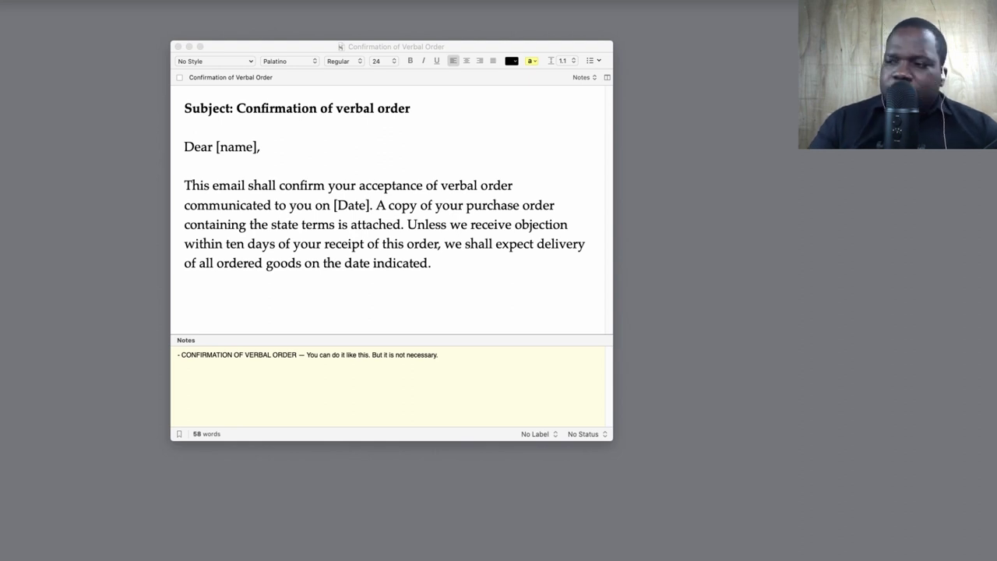
click(400, 287)
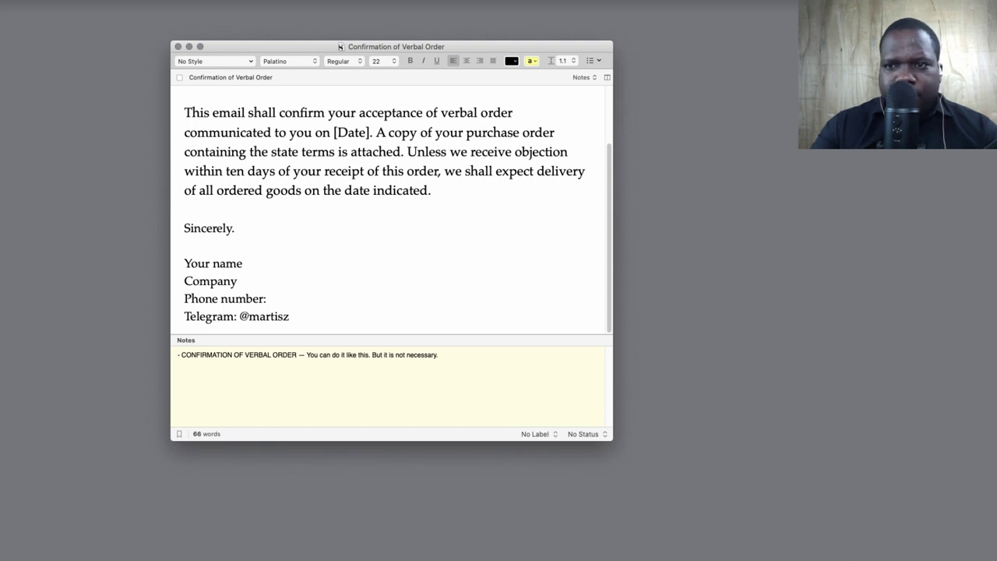
key(super+Tab)
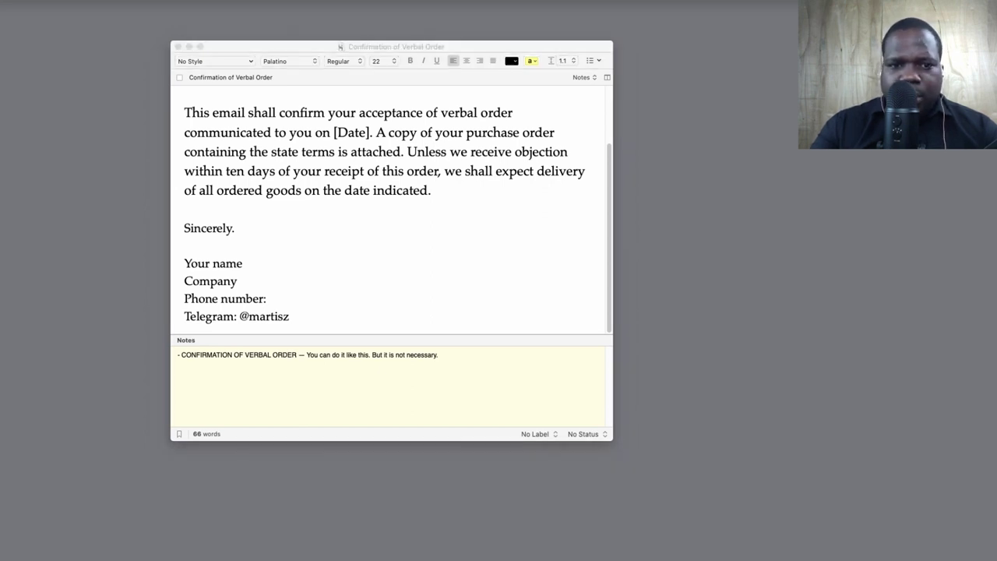
Highlight the [Date] and [name] placeholders in yellow
click(289, 276)
scroll(289, 276, up, 3)
scroll(289, 276, up, 1)
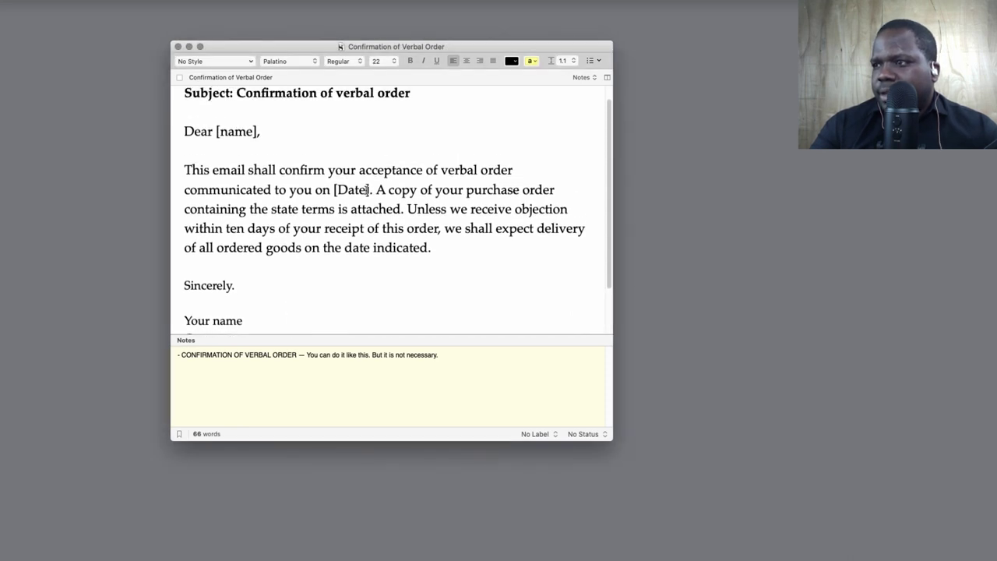
click(367, 190)
key(shift+Left)
key(shift+Left)
key(shift+Left)
key(shift+Left)
key(shift+Left)
key(shift+Left)
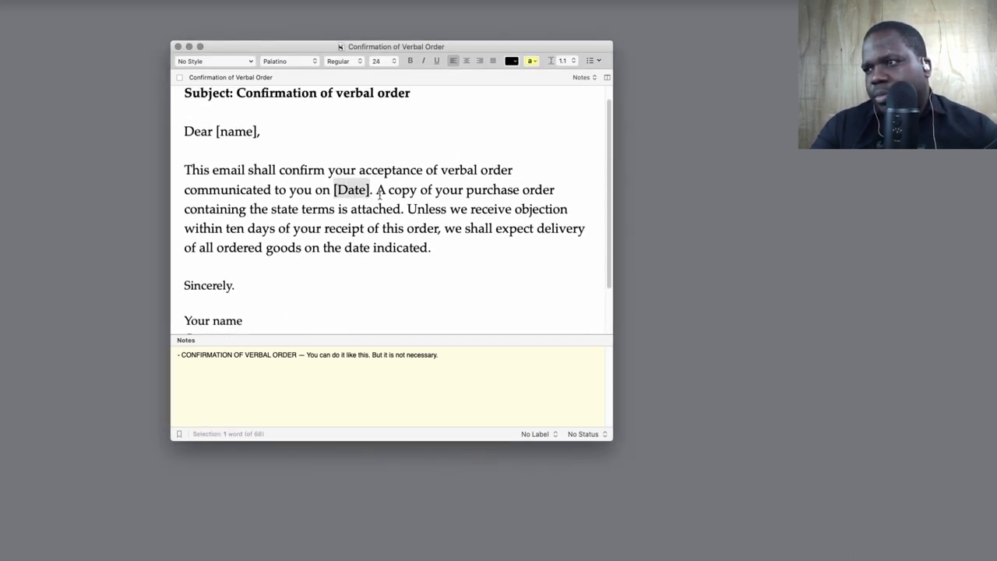
click(532, 60)
click(257, 131)
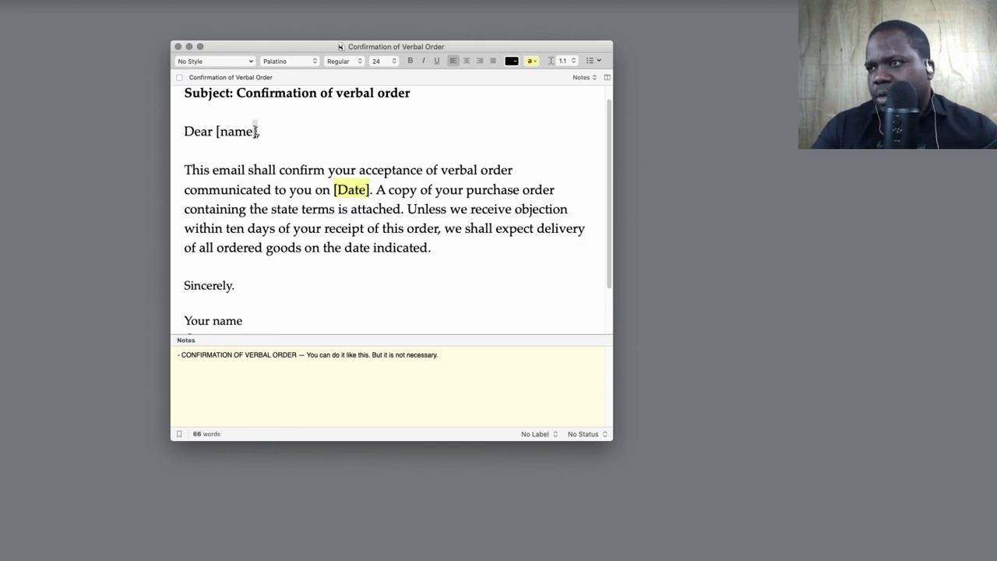
key(shift+Left)
key(shift+Left)
key(shift+Left)
key(shift+Left)
key(shift+Left)
key(shift+Left)
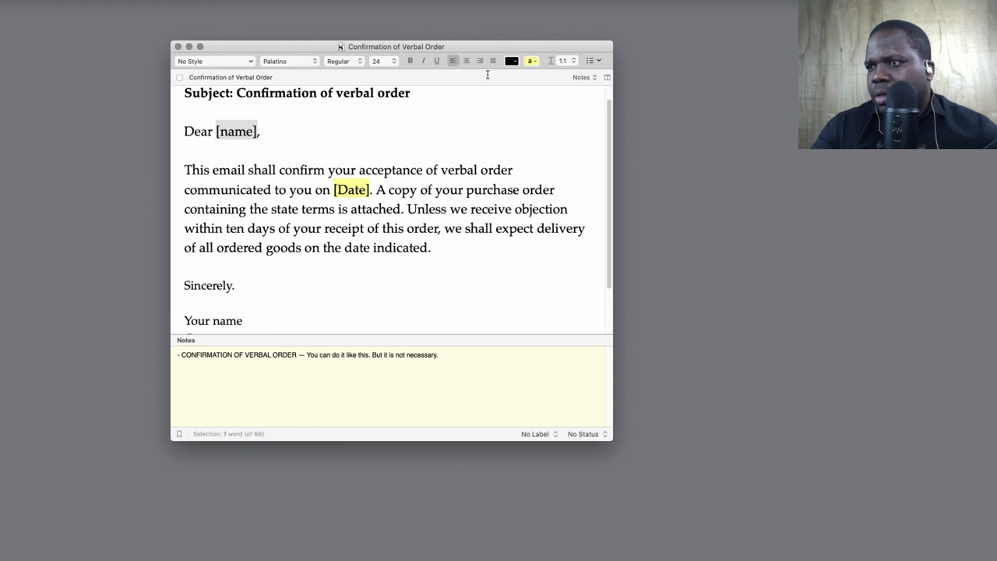
click(532, 61)
click(464, 184)
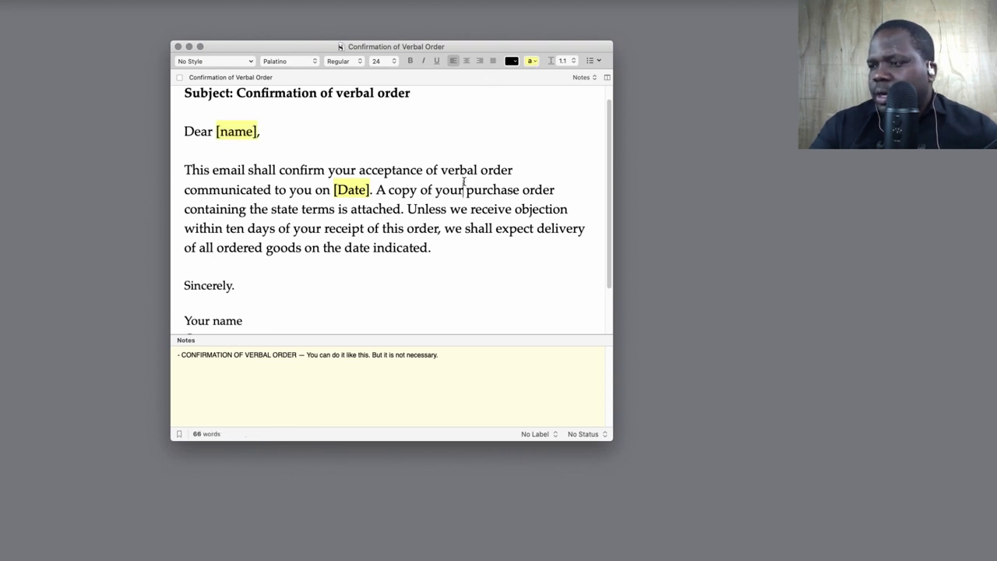
Insert an extra blank line between the body paragraph and 'Sincerely.'
scroll(463, 181, down, 3)
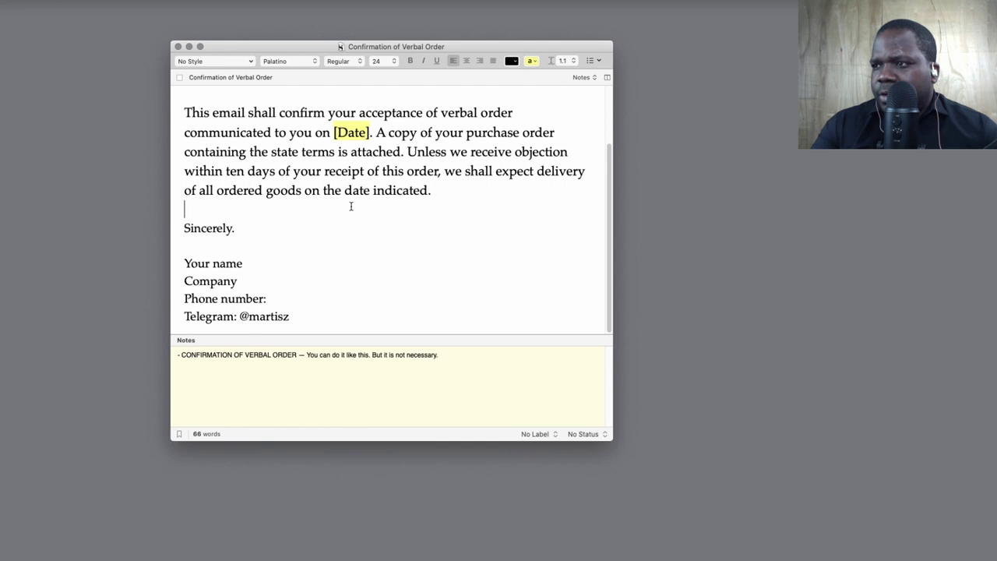
click(351, 207)
key(Return)
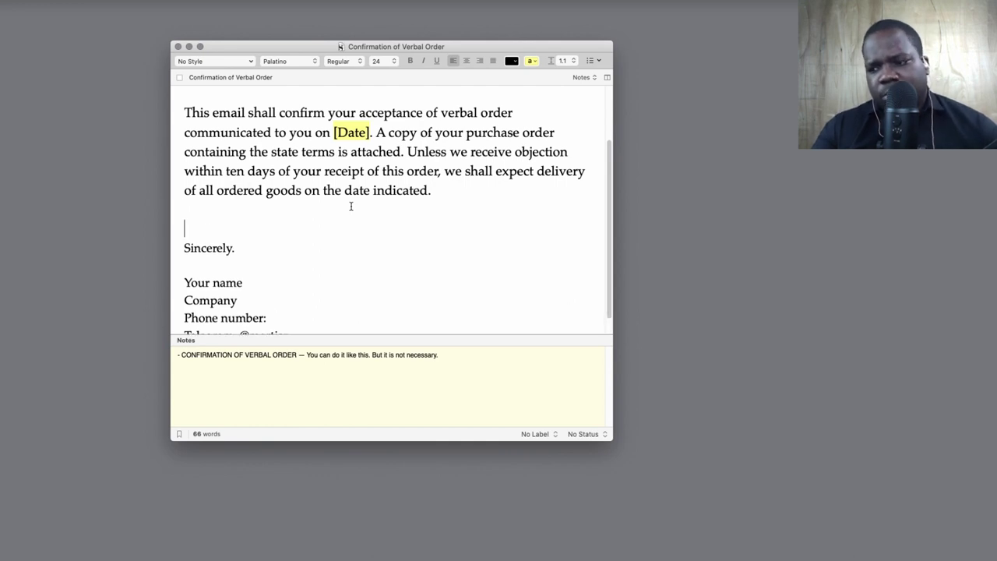
Scroll back to the top and select the word 'terms' in the confirmation paragraph
scroll(363, 127, up, 3)
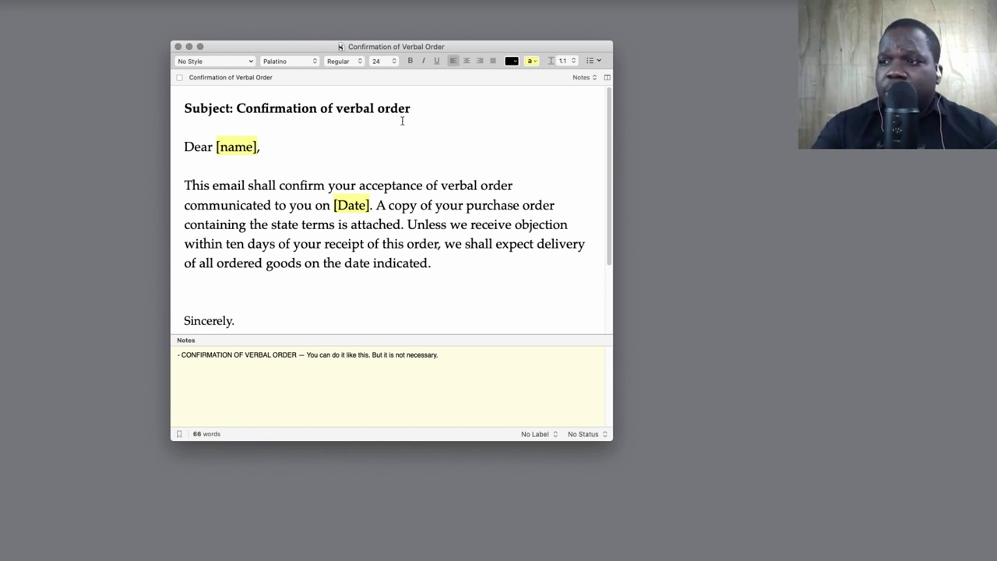
double_click(320, 222)
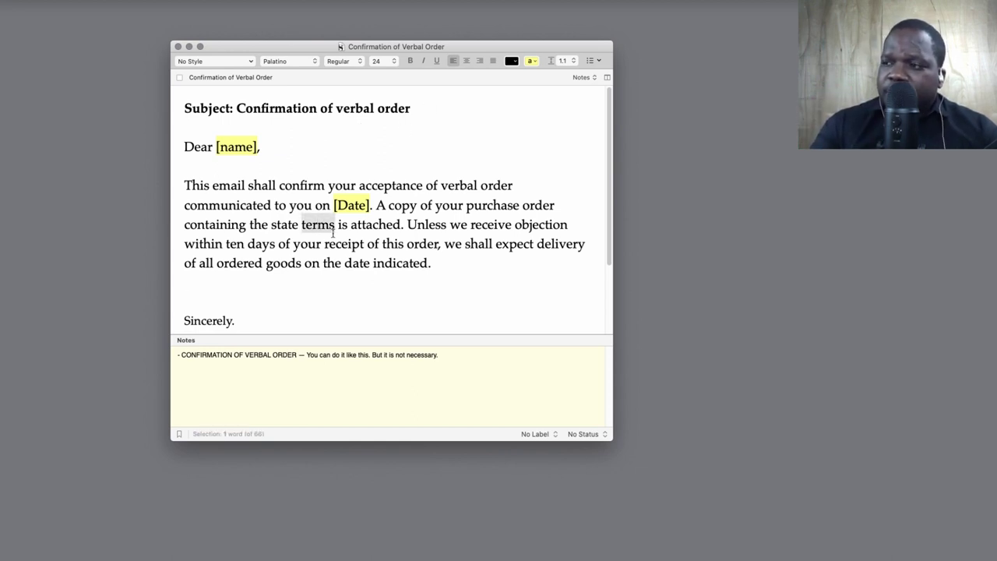